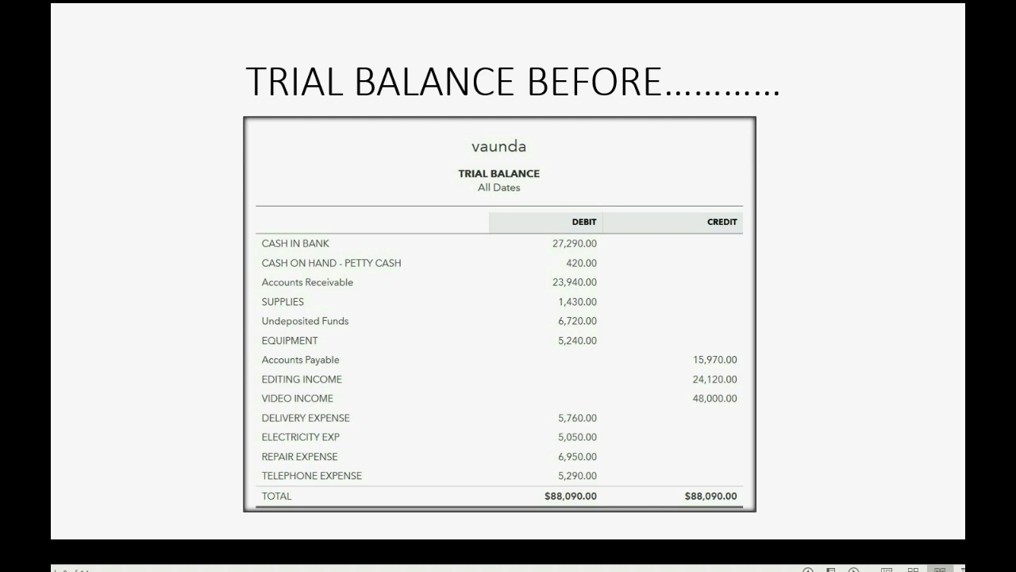
Step: Show the Trial Balance After slide, revealing receivables of $23,040.00 and video income of $47,100.00
key("Right")
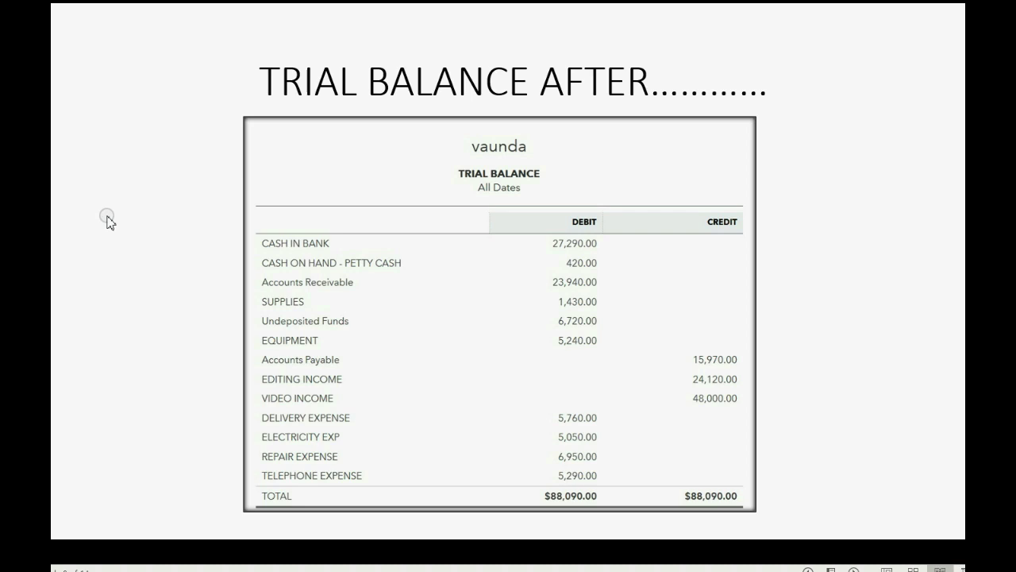
left_click(562, 291)
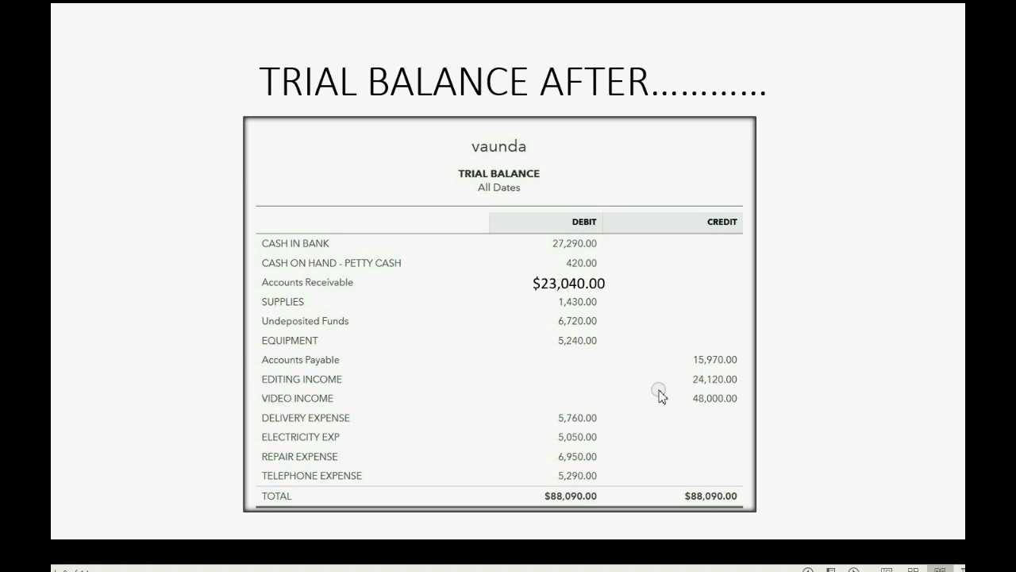
left_click(698, 396)
left_click(707, 401)
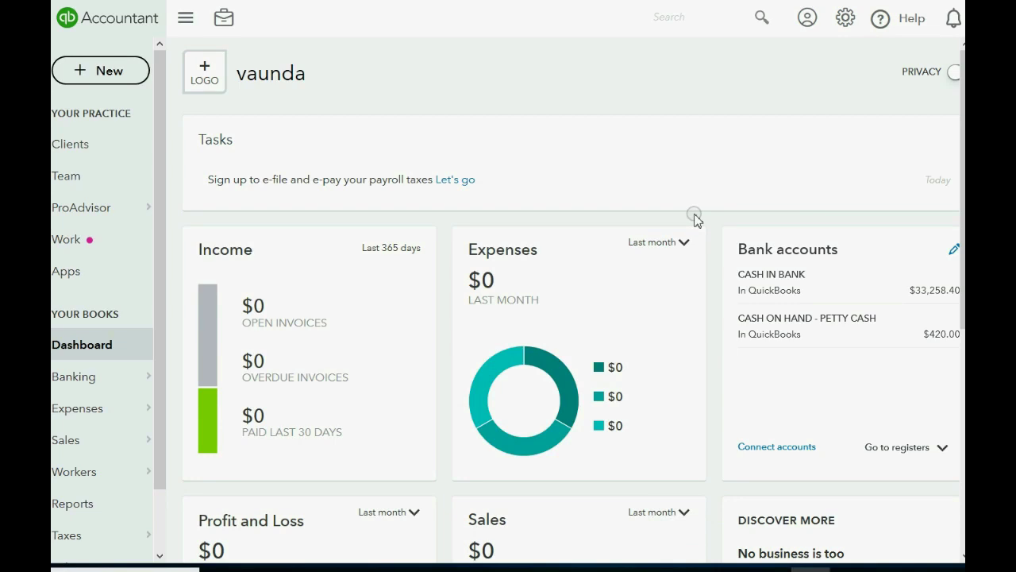
Step: Create a blank Credit Memo #17 from the New menu's Customers section
left_click(99, 73)
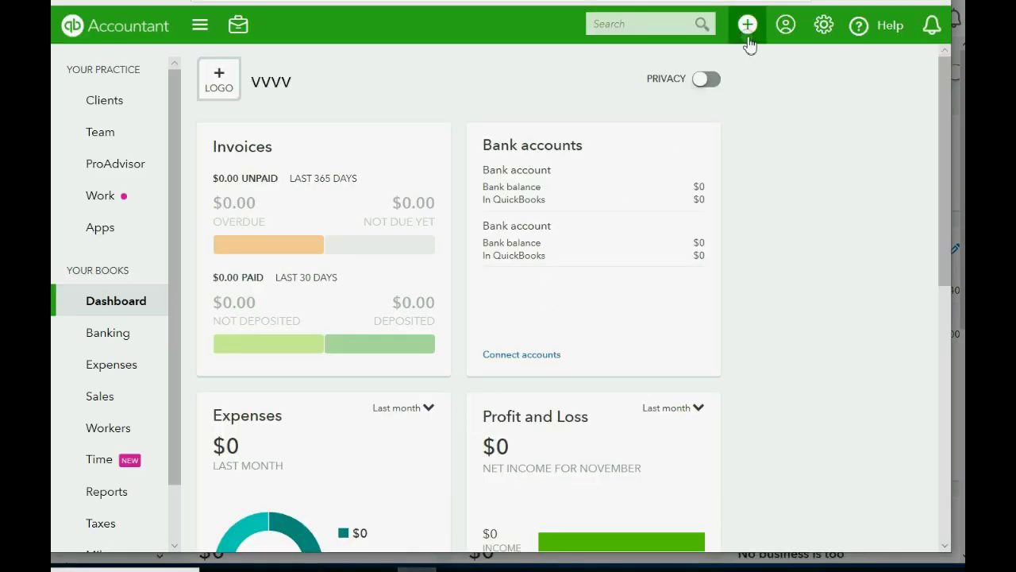
left_click(749, 27)
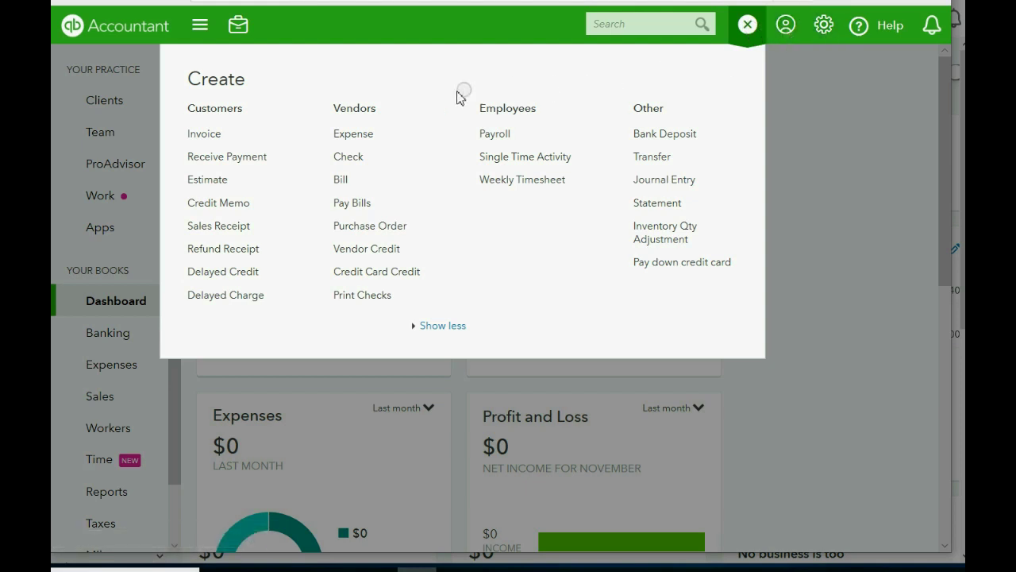
left_click(254, 251)
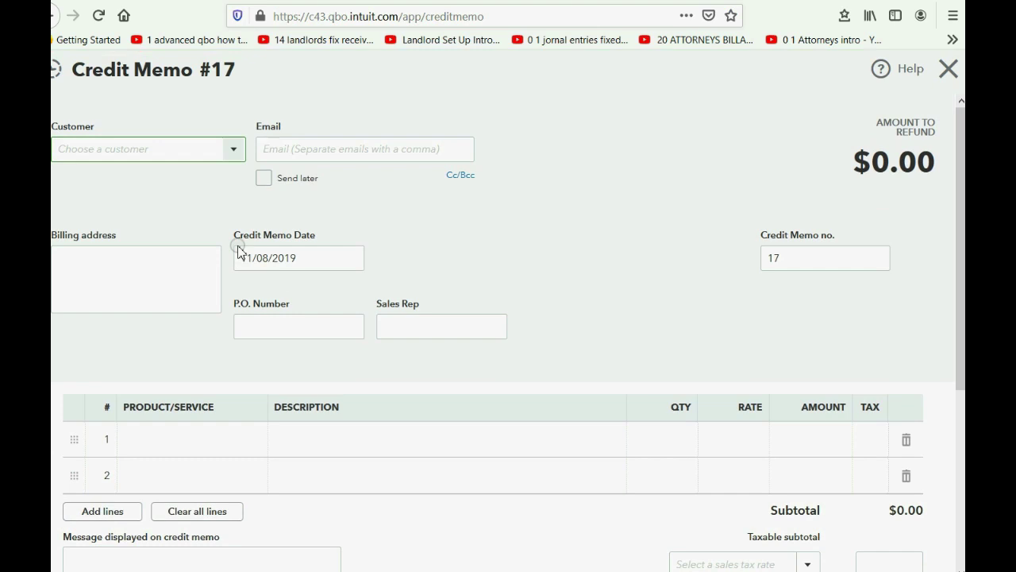
Step: Set the credit memo date to 03/20/2017, correcting the year to 2017
left_click(351, 258)
left_click(253, 299)
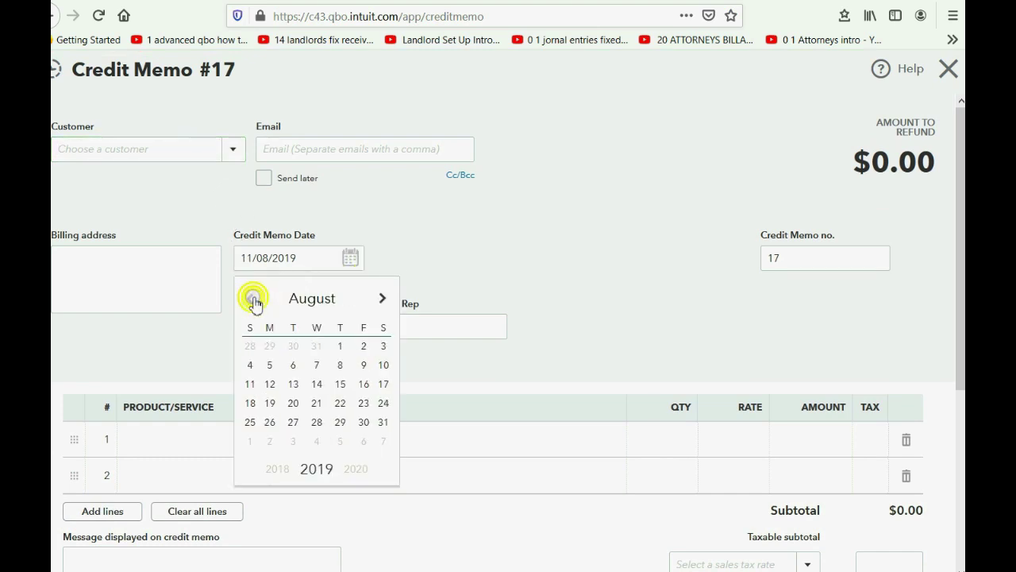
left_click(252, 299)
left_click(251, 300)
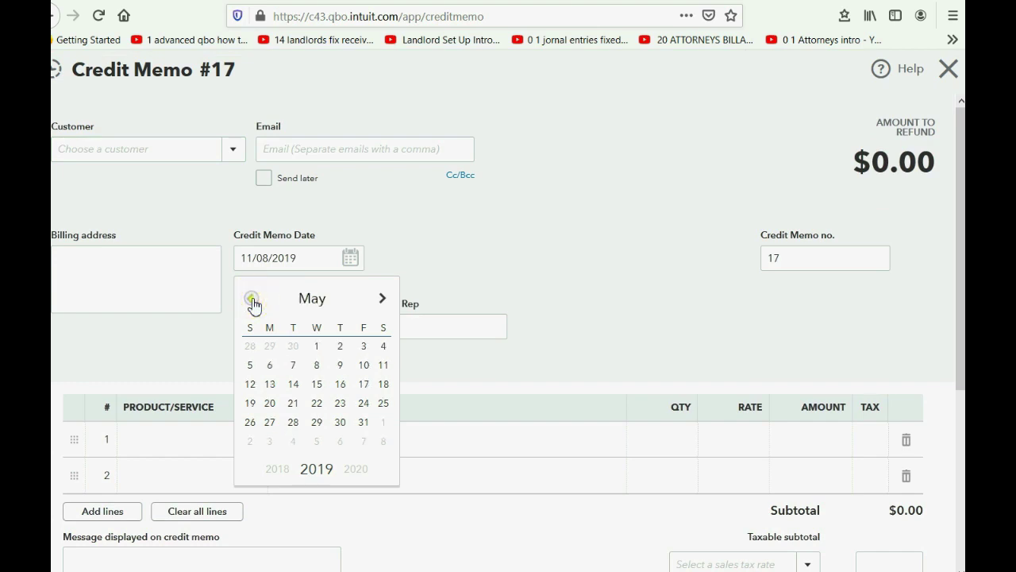
left_click(252, 299)
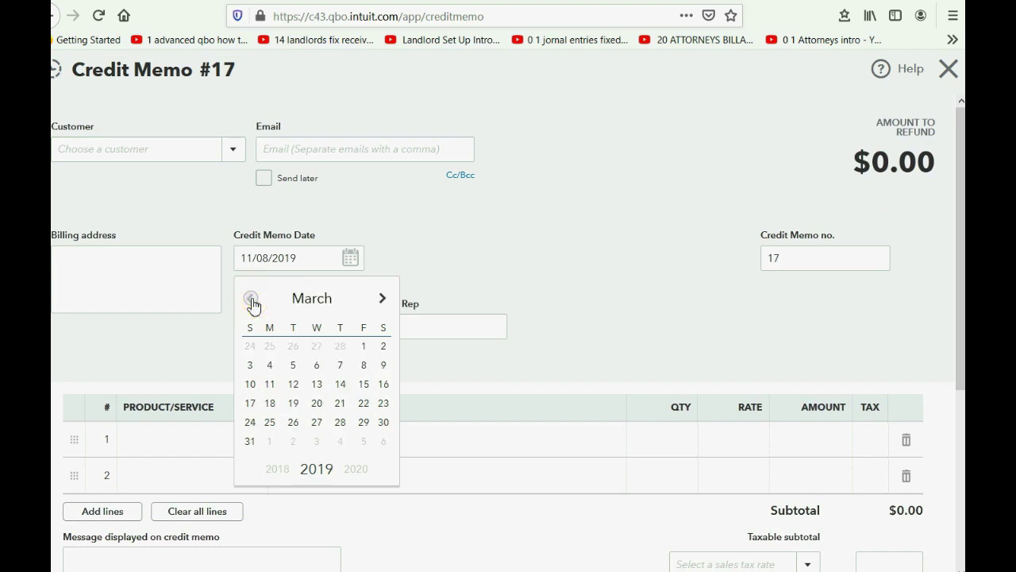
left_click(316, 403)
left_click(303, 258)
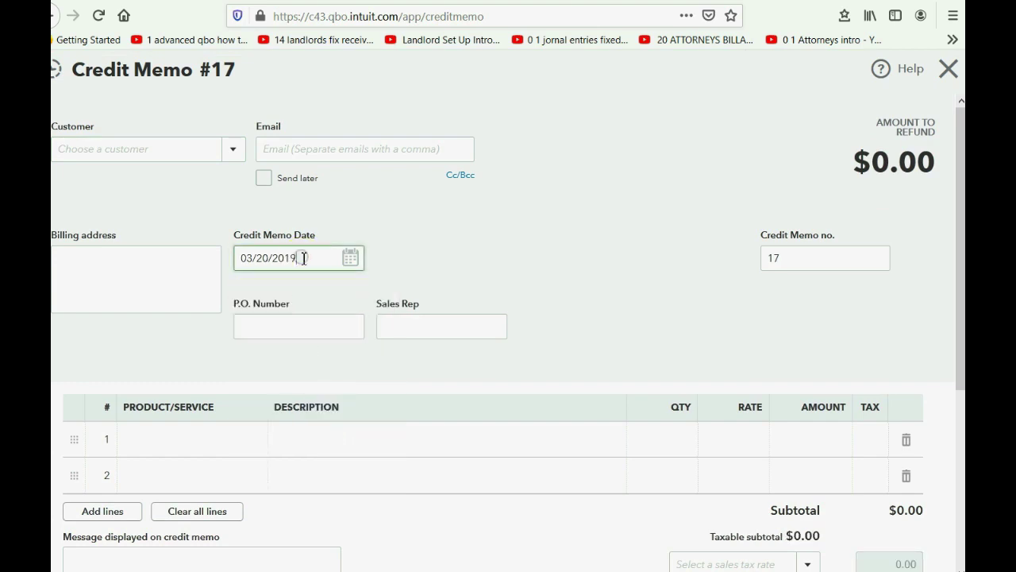
key("BackSpace")
type("7")
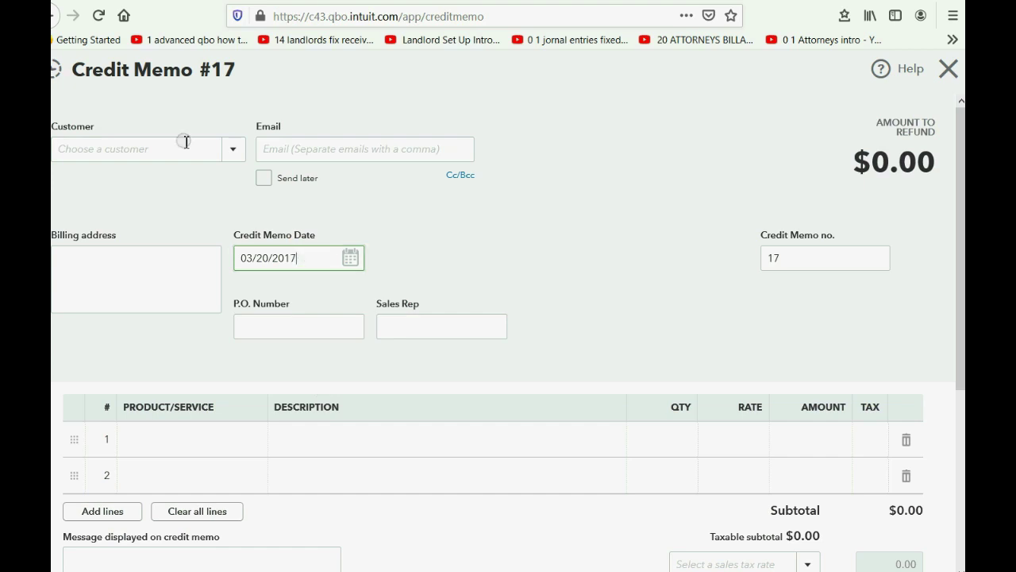
Step: Credit the customer 3 units of VIDEO INCOME at 300, totalling $900.00
left_click(232, 149)
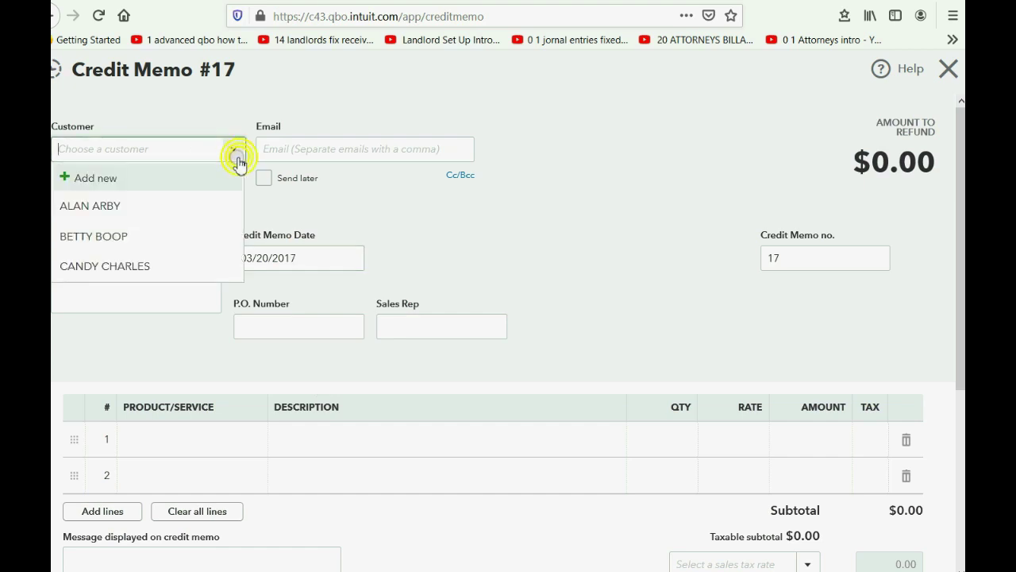
left_click(188, 267)
left_click(196, 450)
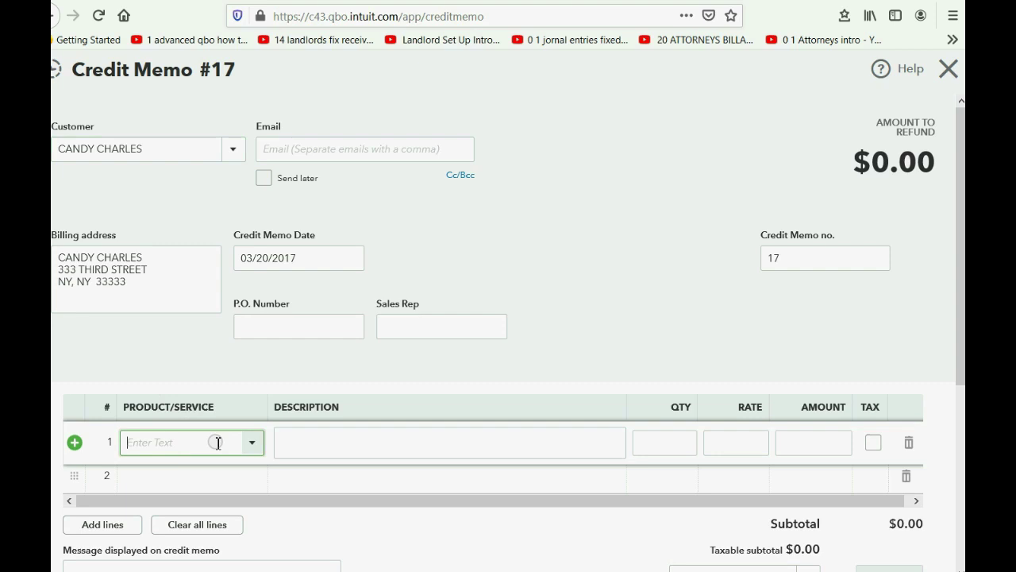
left_click(250, 442)
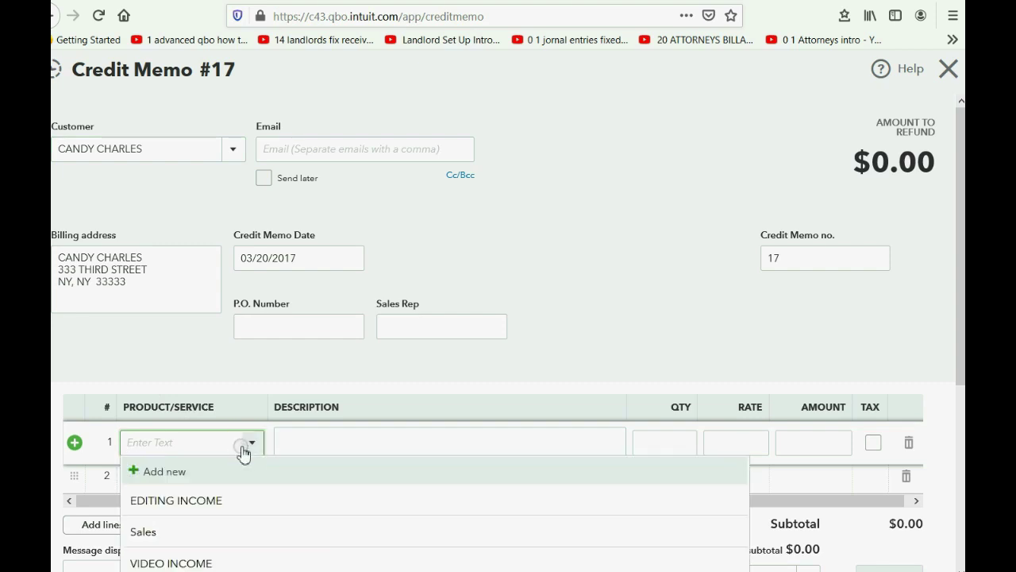
left_click(227, 561)
left_click(671, 433)
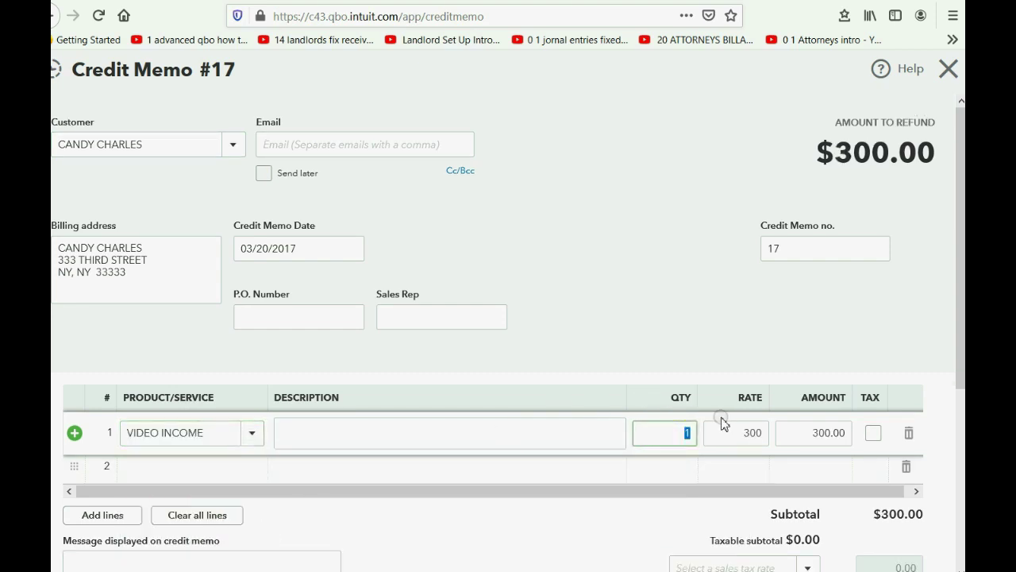
type("3")
key("Tab")
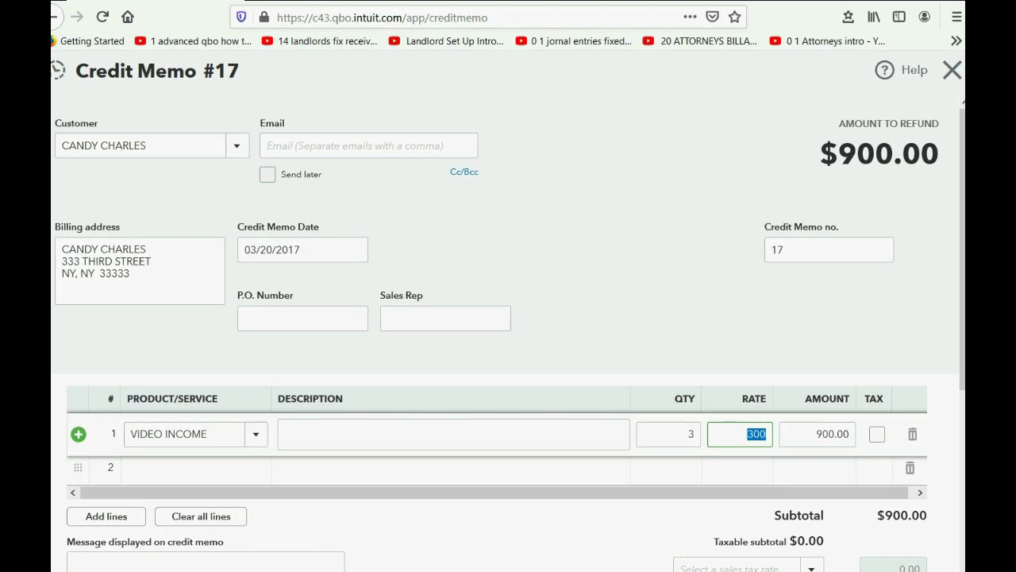
left_click(675, 545)
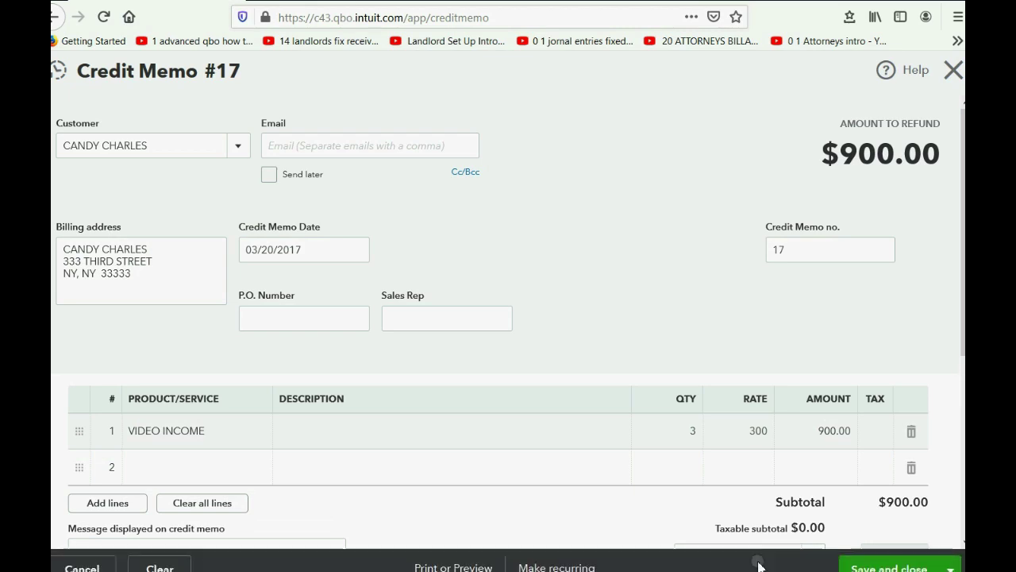
Step: Save credit memo 17 and review the Trial Balance with Accounts Receivable 22,140.00 and Video Income 46,200.00
left_click(889, 567)
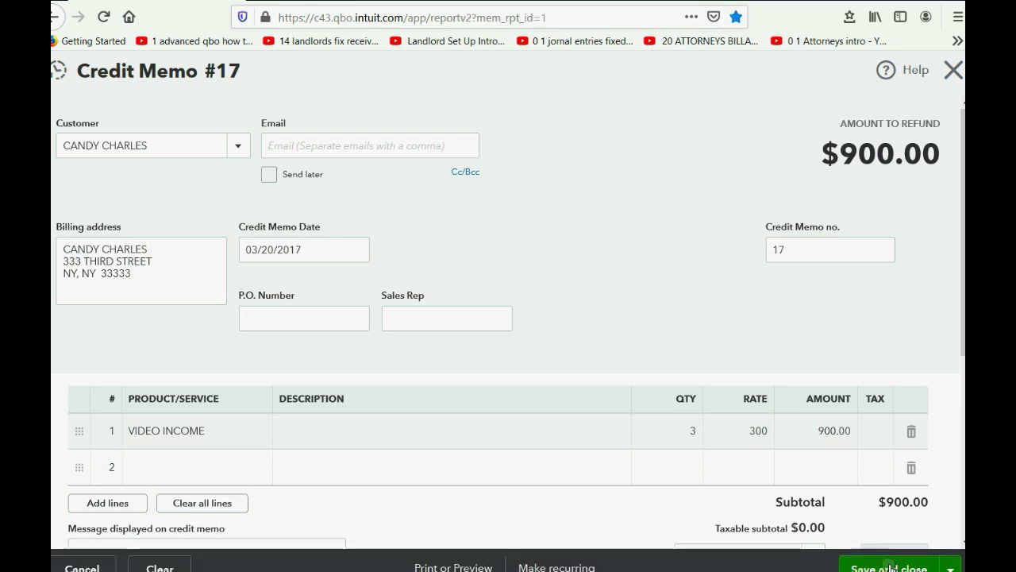
scroll(937, 397, "down", 4)
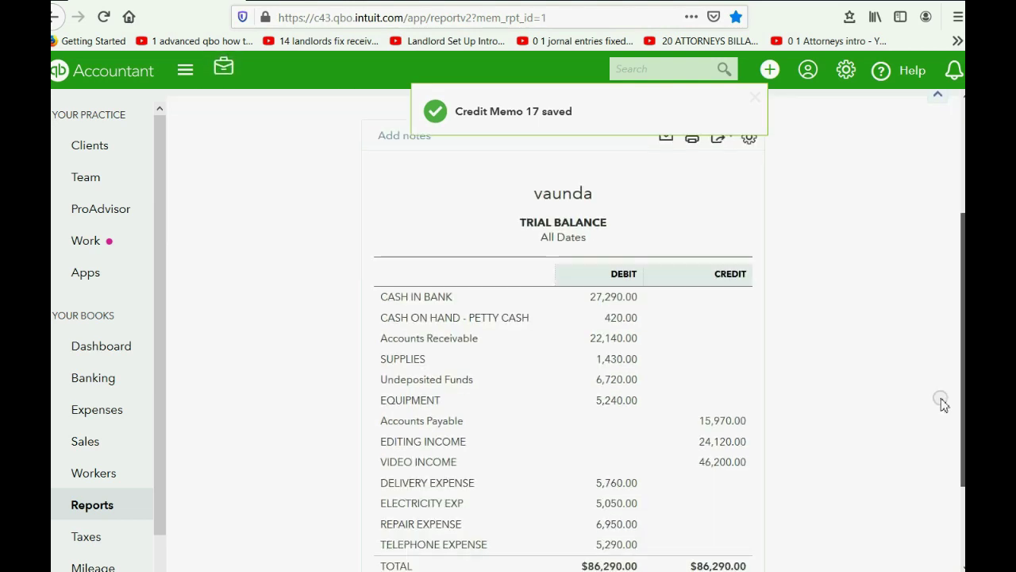
scroll(929, 436, "down", 1)
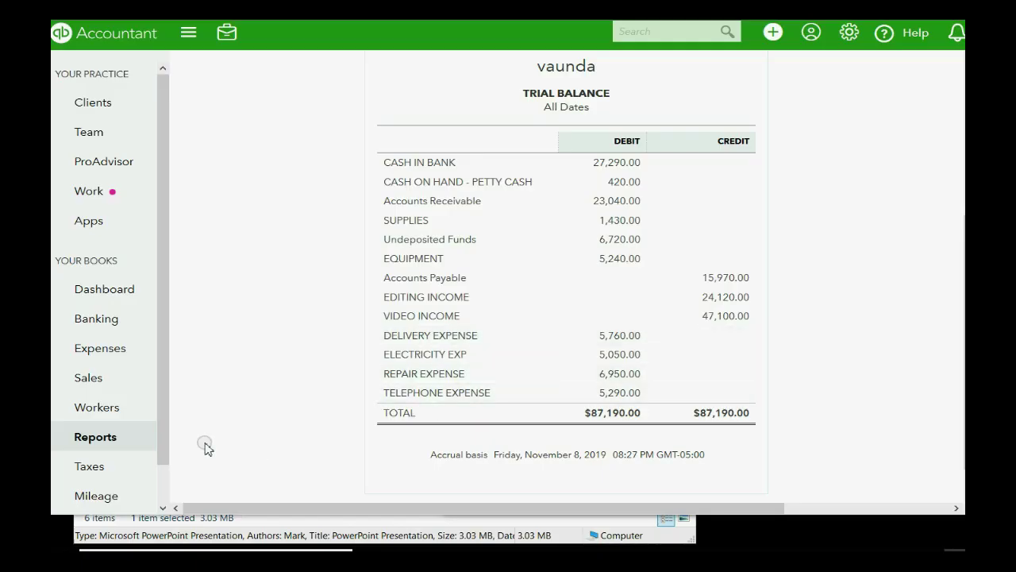
Step: Open the Open Invoices custom report and review the -900.00 credit memo and $23,040.00 total
left_click(93, 439)
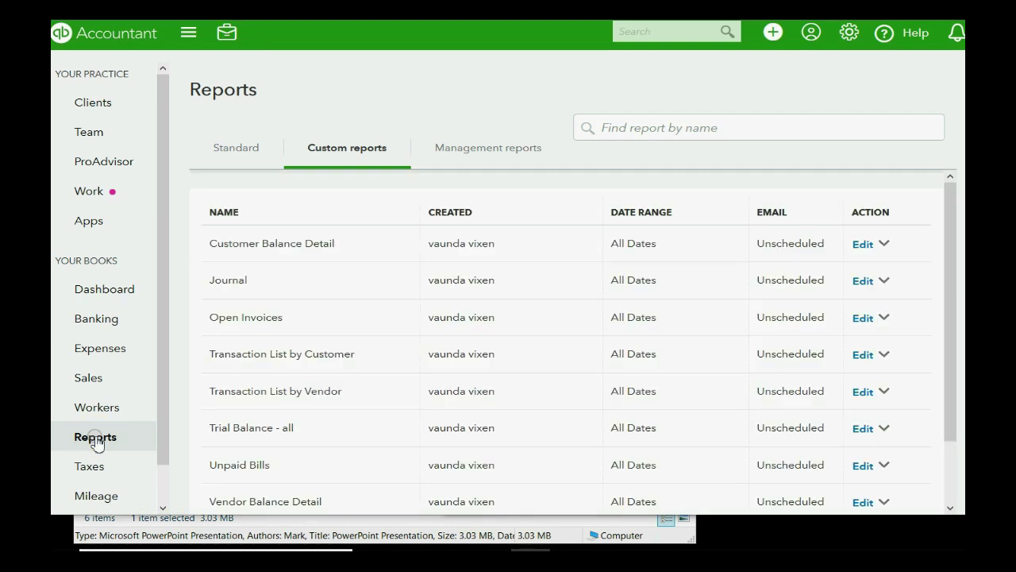
left_click(345, 150)
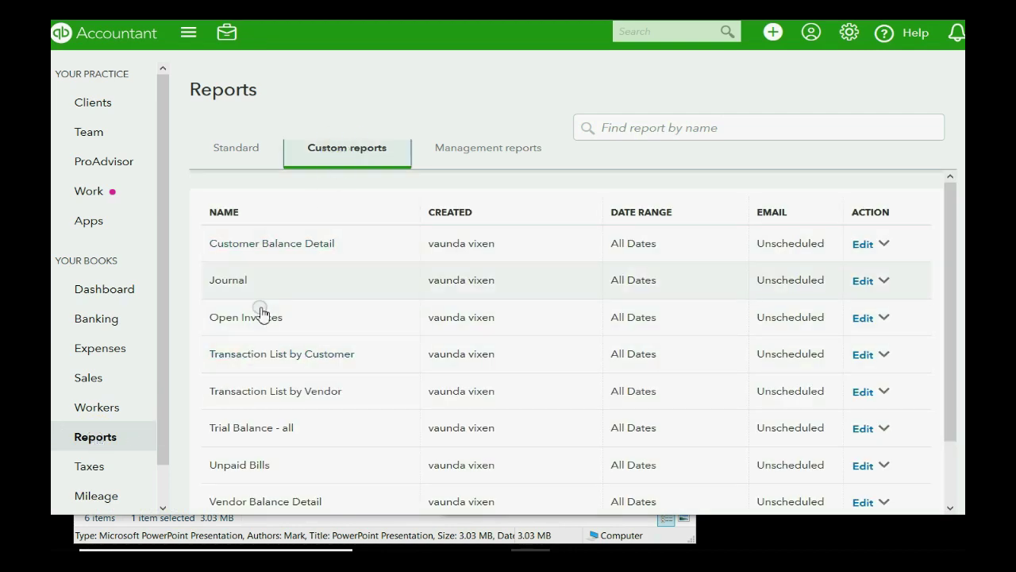
left_click(256, 316)
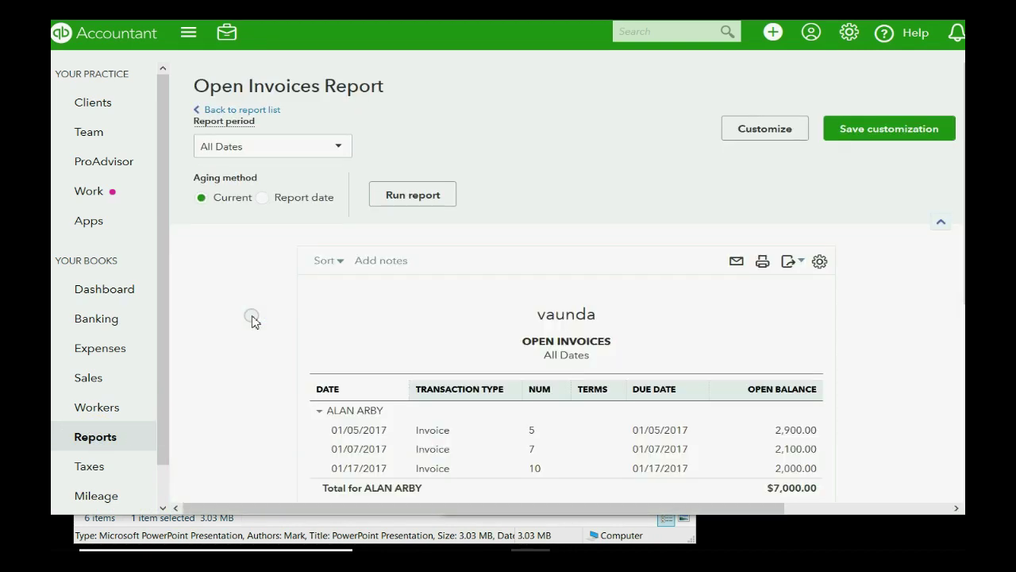
scroll(578, 264, "down", 3)
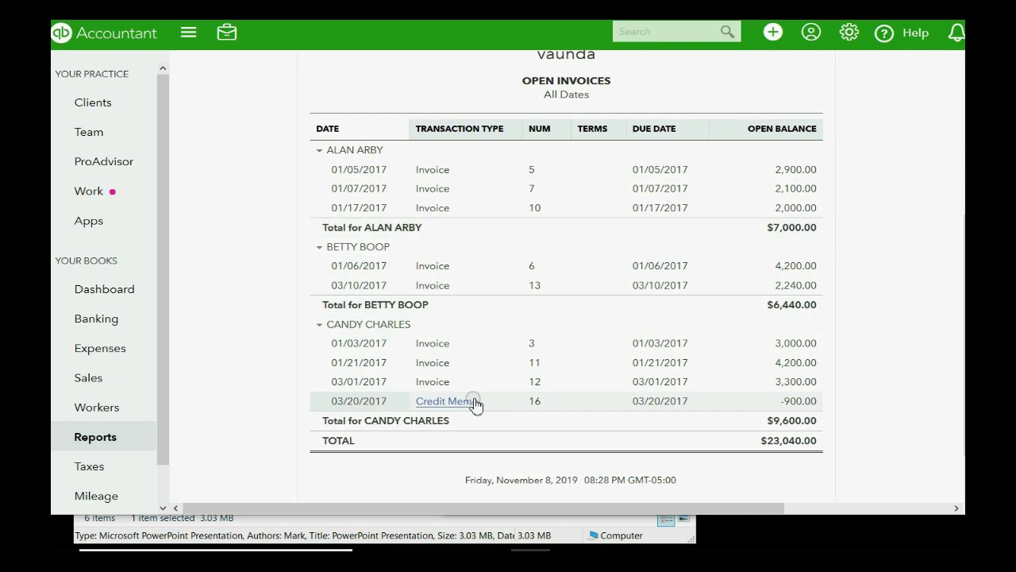
scroll(476, 404, "up", 1)
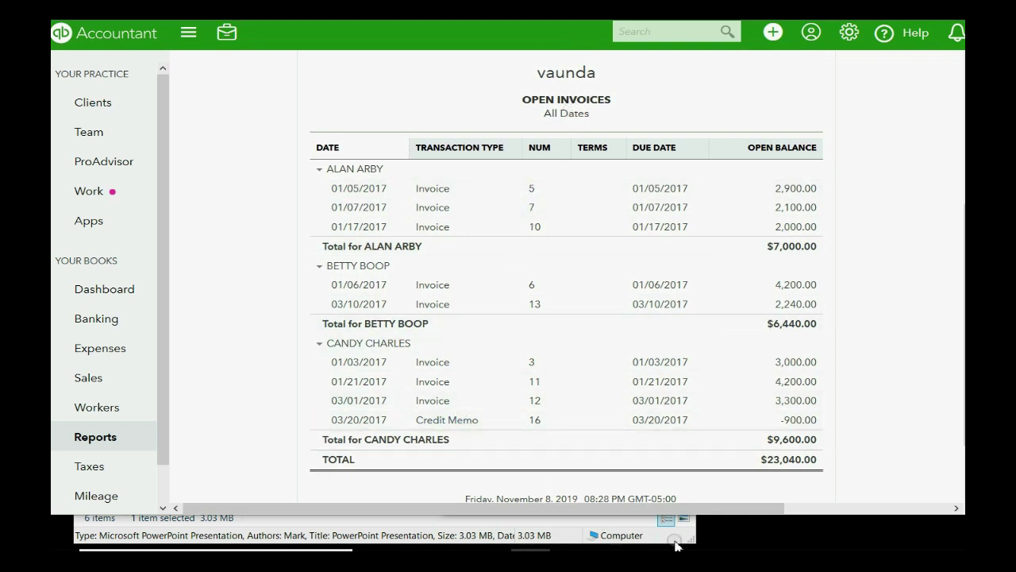
key("alt+Tab")
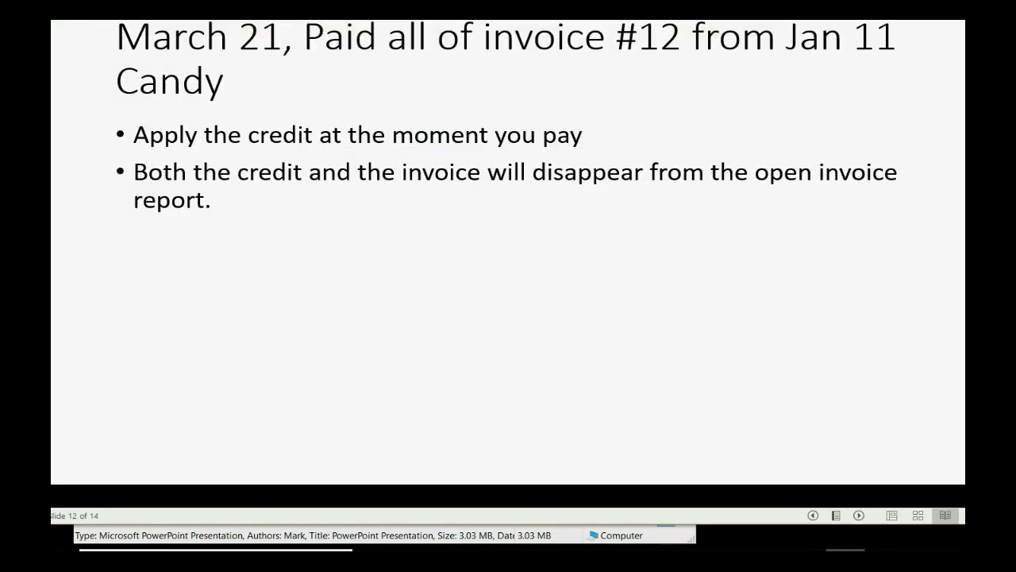
key("alt+Tab")
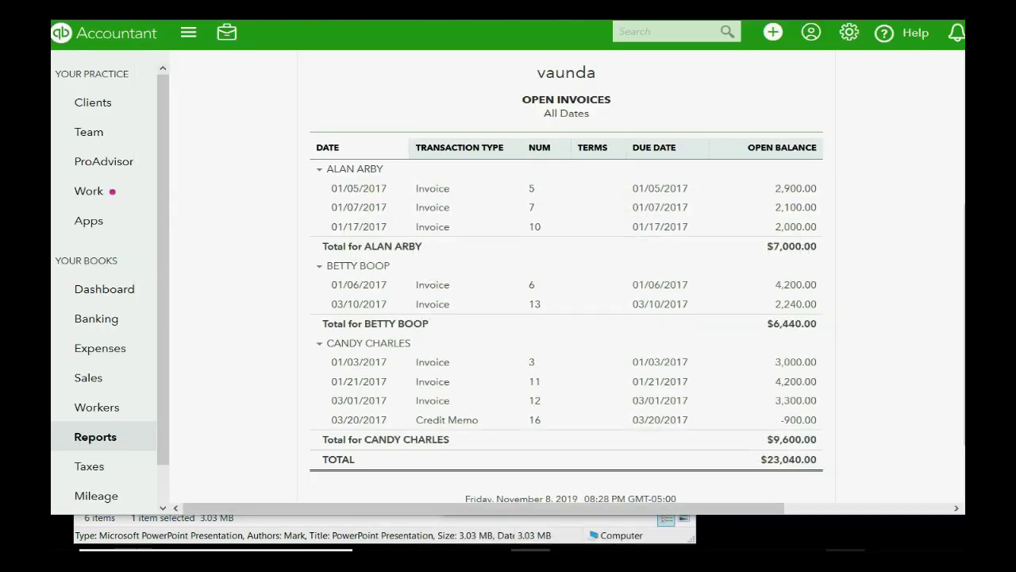
Step: Start a Receive Payment dated 03/21/2017 for the customer owing invoices 3 and 11
left_click(773, 32)
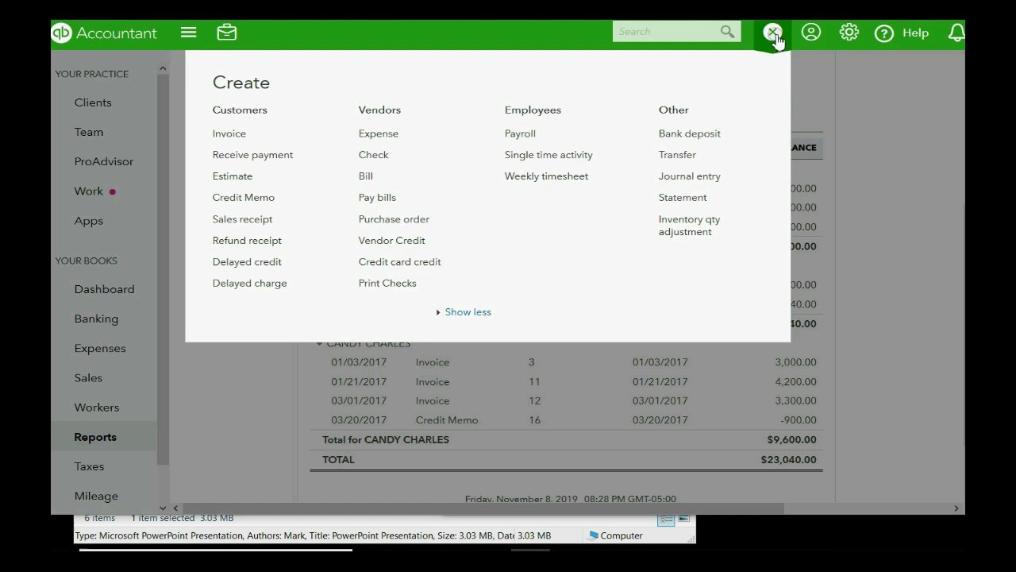
left_click(246, 155)
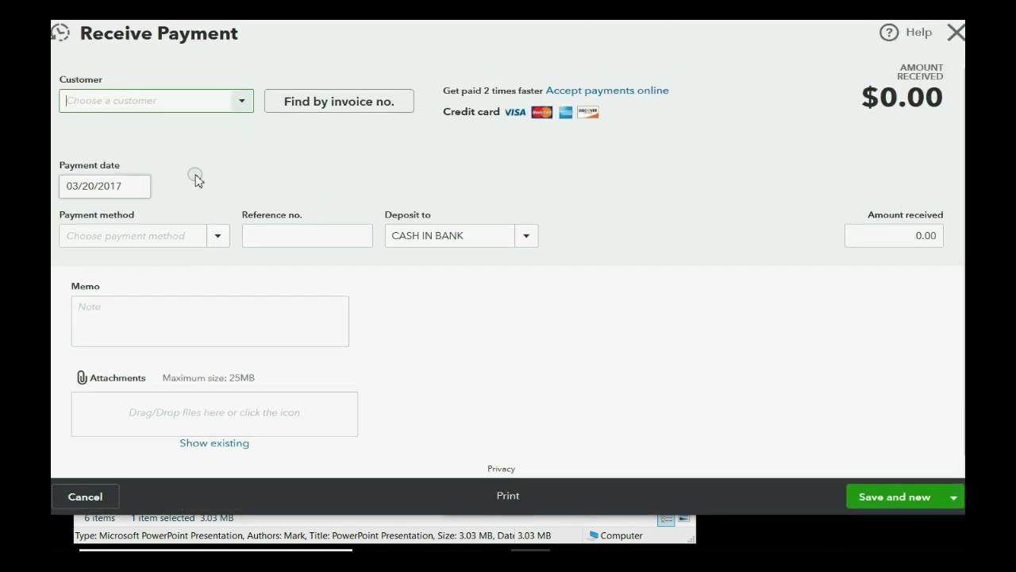
left_click(139, 187)
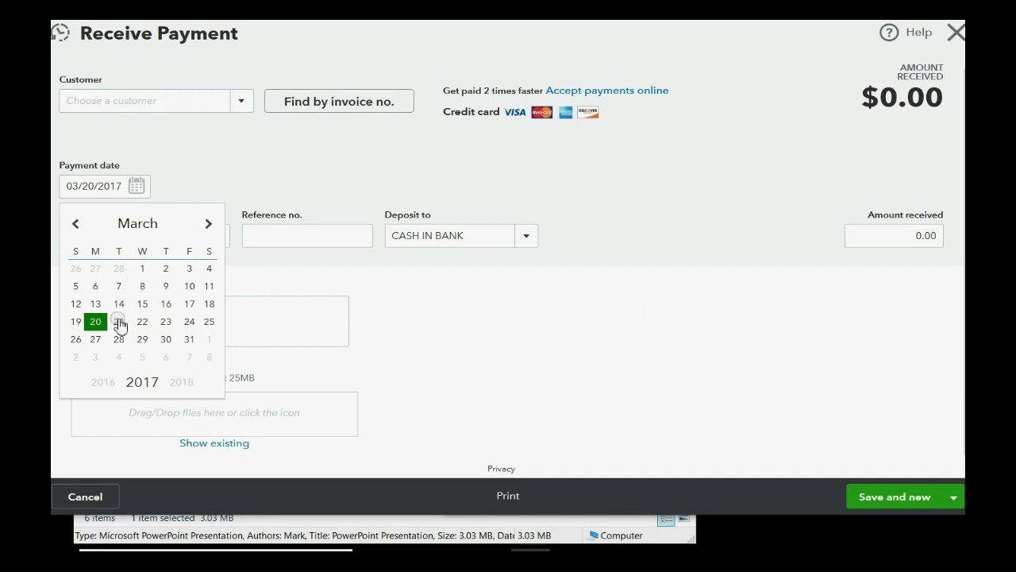
left_click(119, 322)
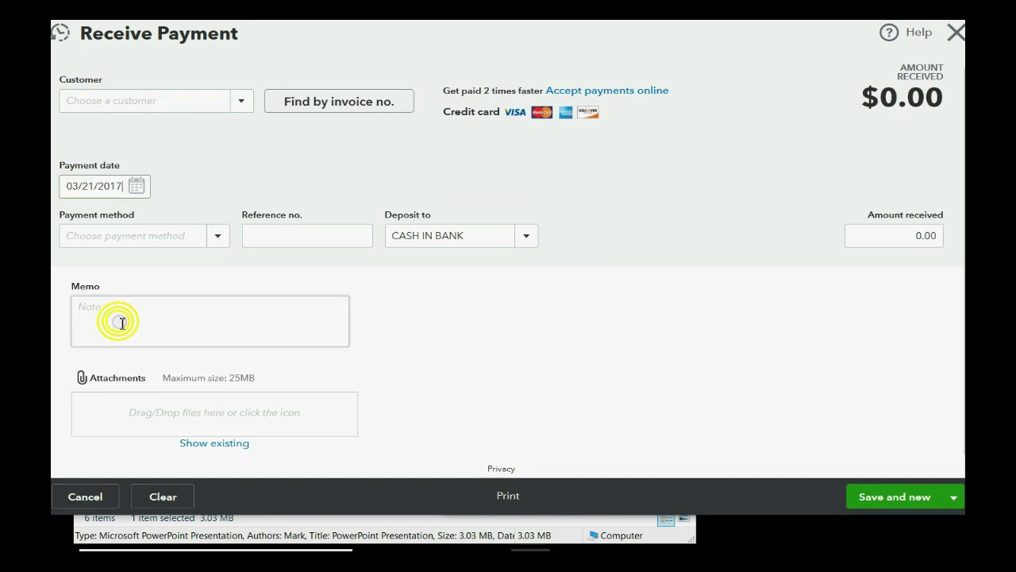
left_click(241, 103)
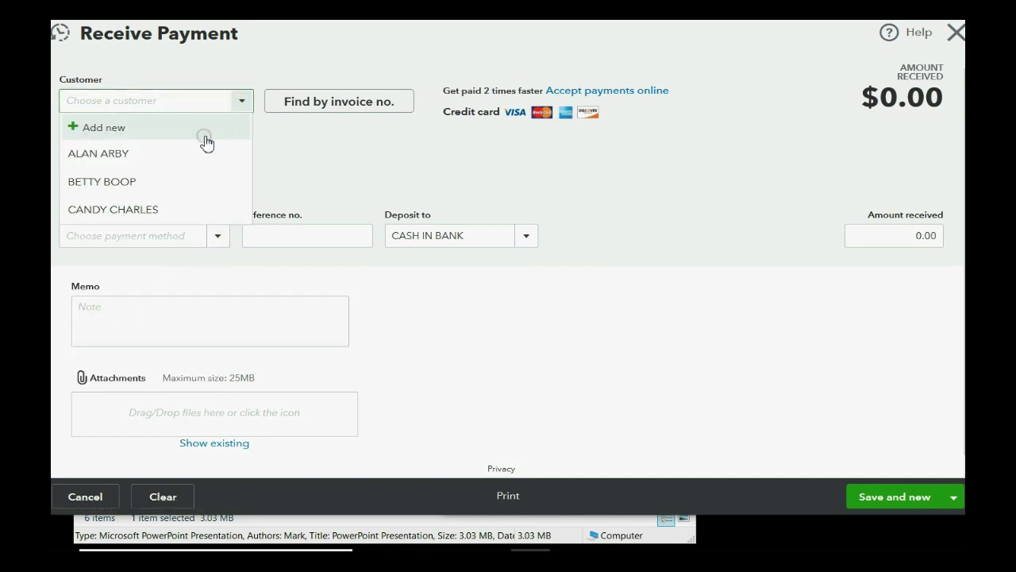
left_click(175, 209)
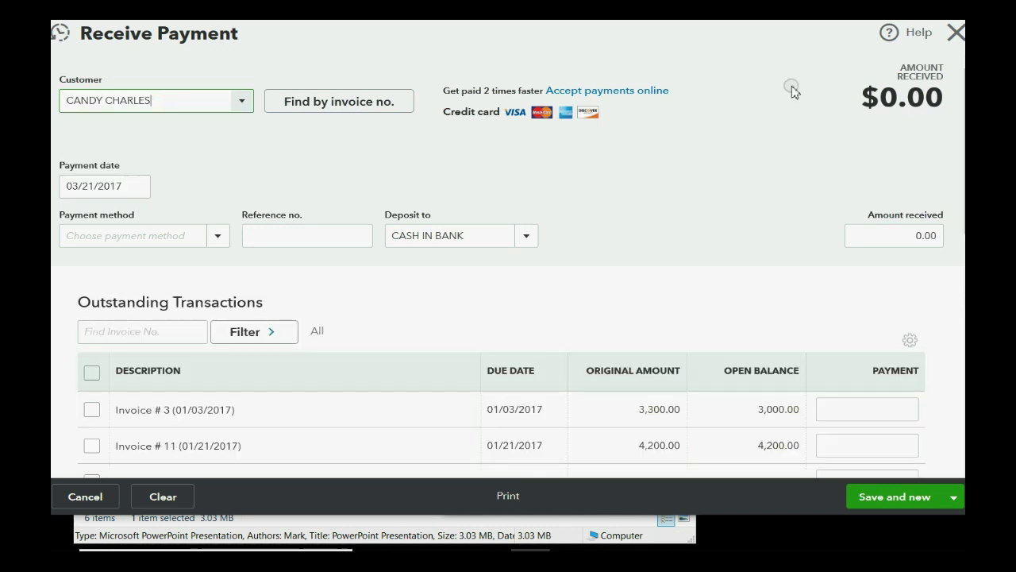
Step: Apply the $2,400 payment to invoice #12 together with credit memo #16
left_click_drag(960, 195, 961, 205)
scroll(953, 274, "down", 3)
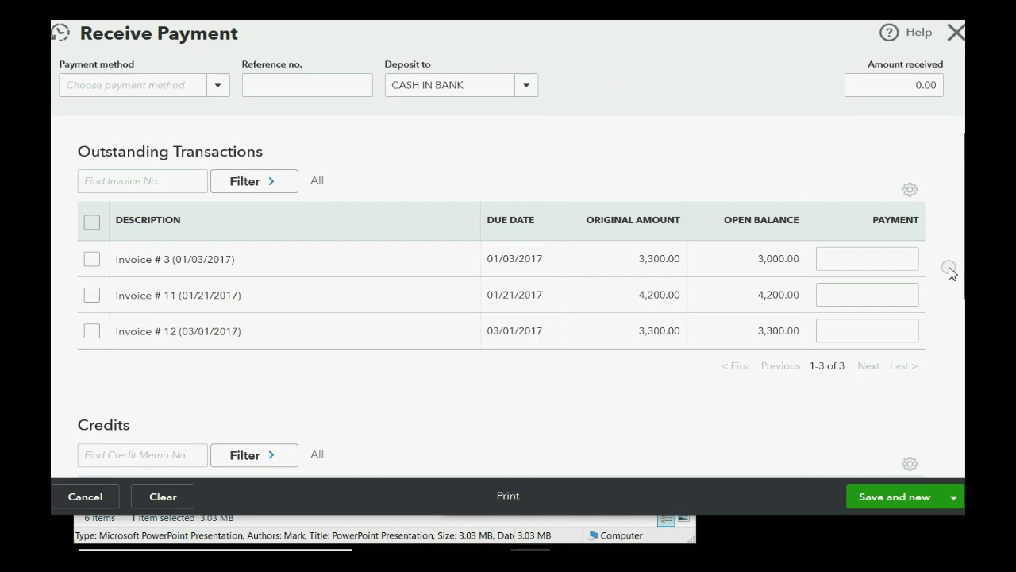
left_click_drag(950, 272, 946, 340)
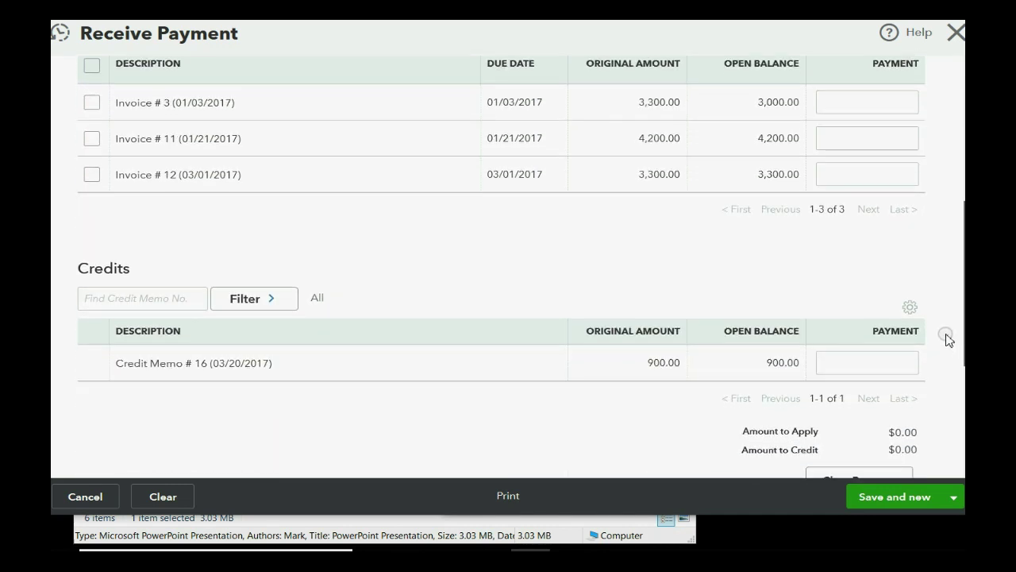
left_click_drag(946, 340, 949, 335)
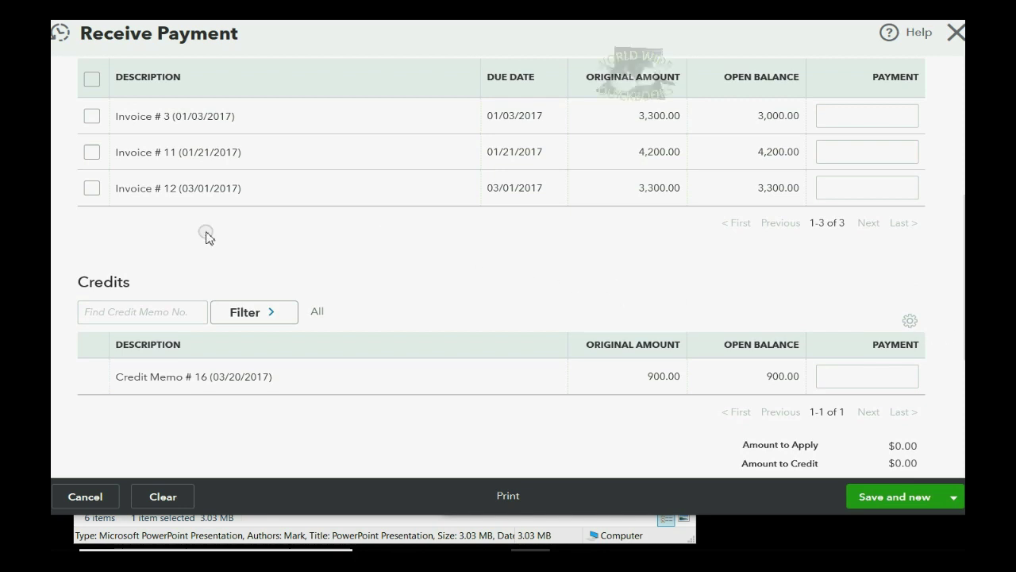
left_click(92, 188)
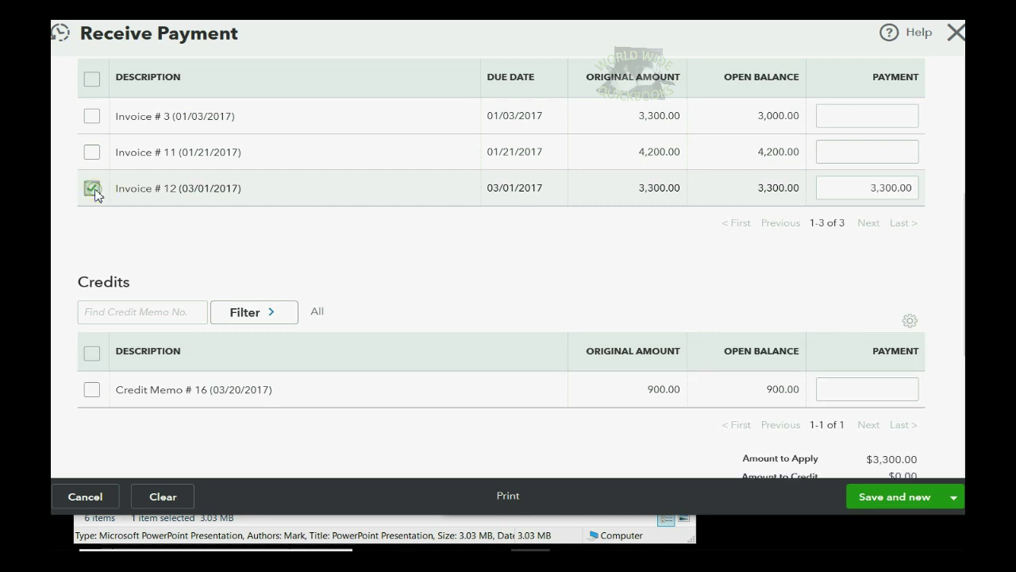
left_click(91, 390)
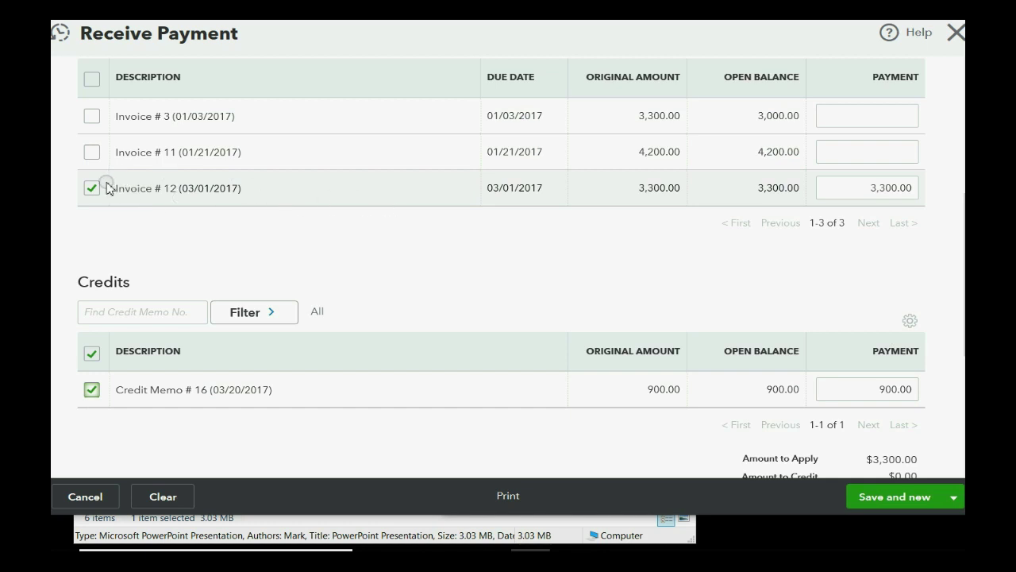
left_click(854, 191)
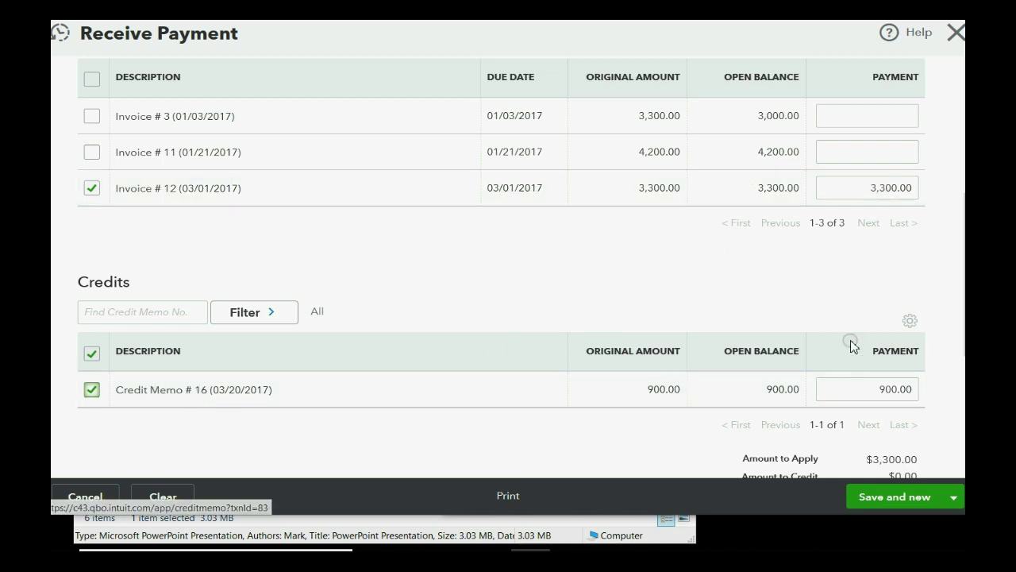
scroll(959, 324, "up", 5)
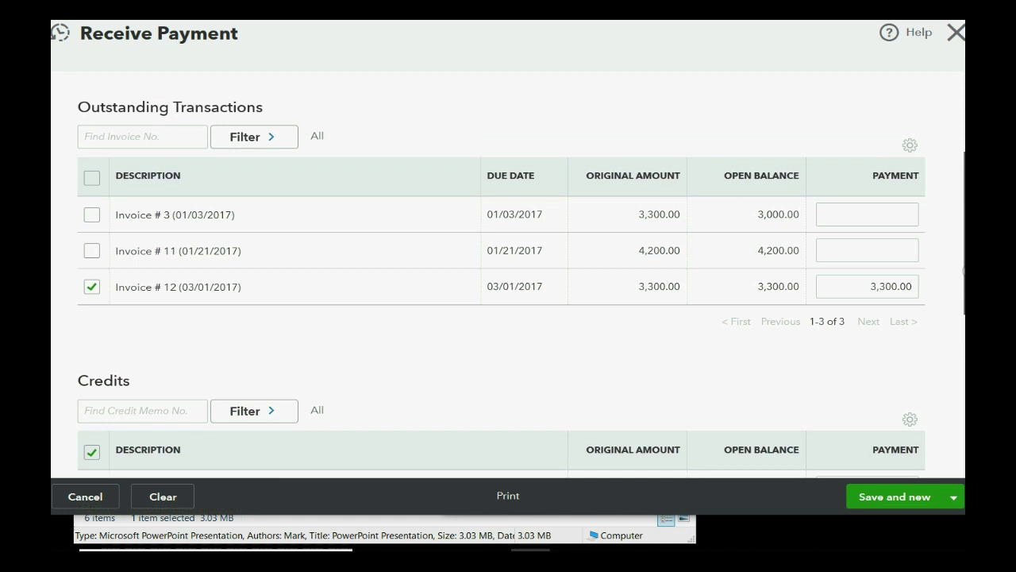
scroll(963, 214, "up", 1)
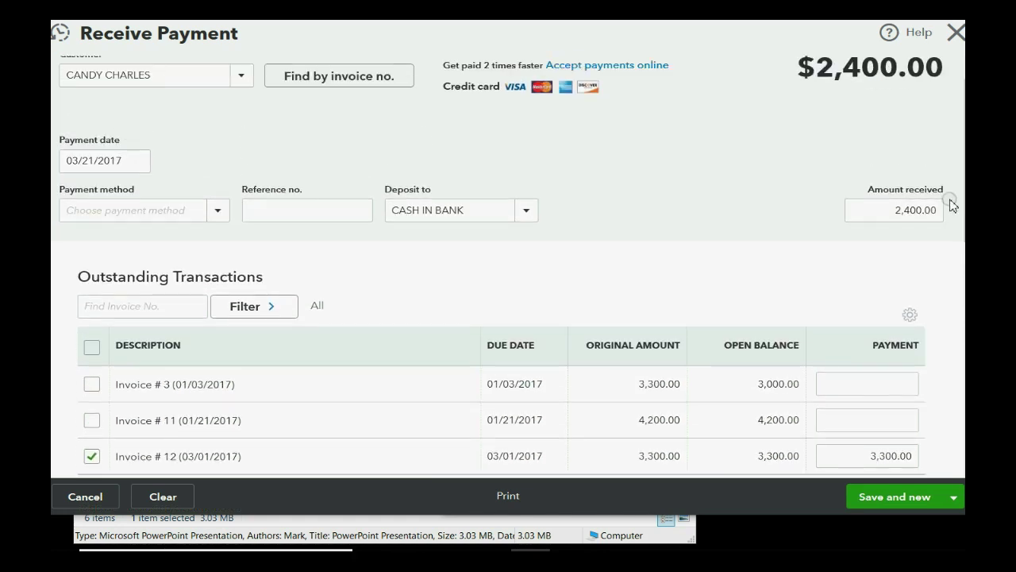
Step: Keep CASH IN BANK as the deposit account, save the payment and close the form
left_click(527, 210)
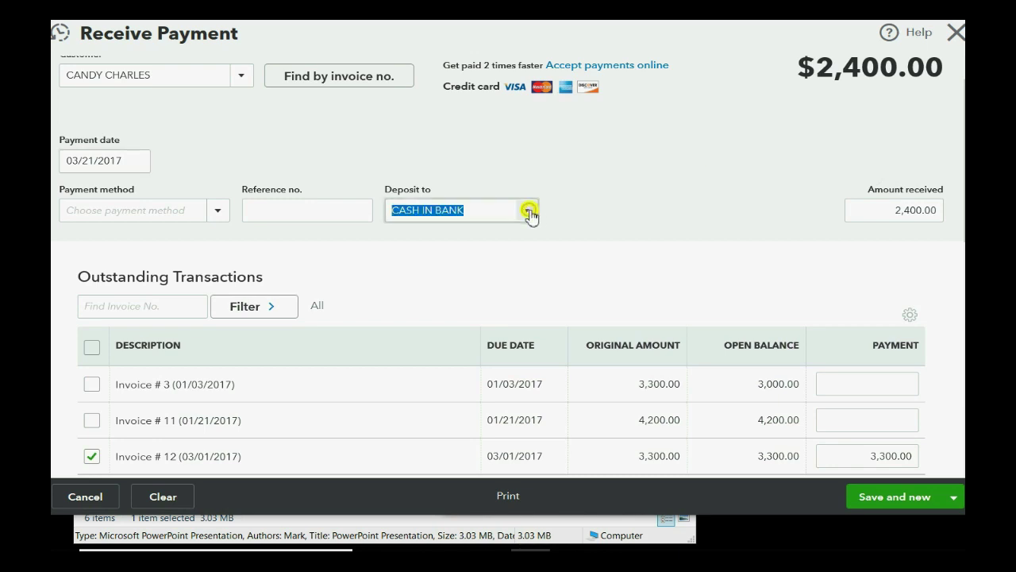
left_click(522, 263)
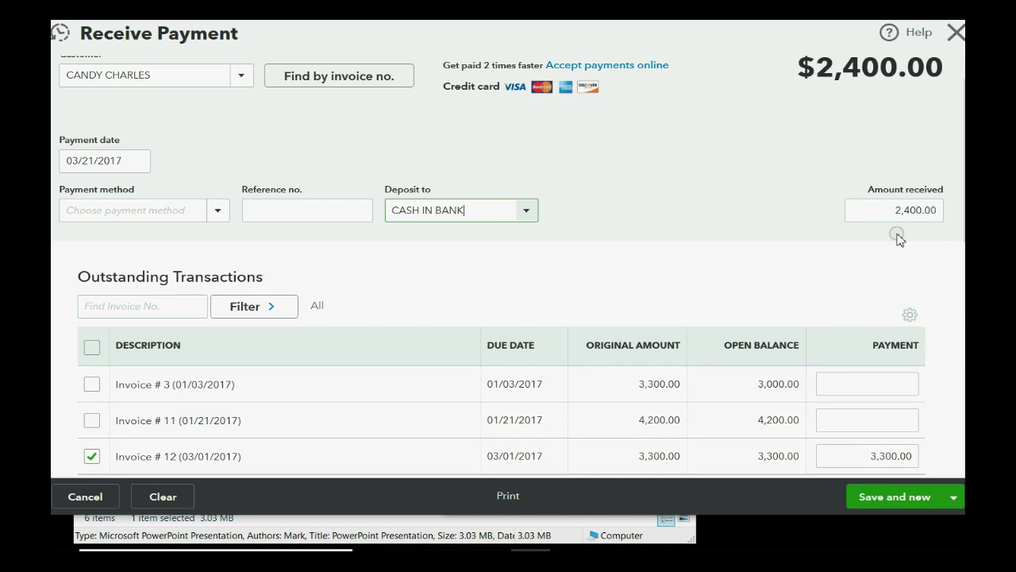
scroll(844, 204, "down", 3)
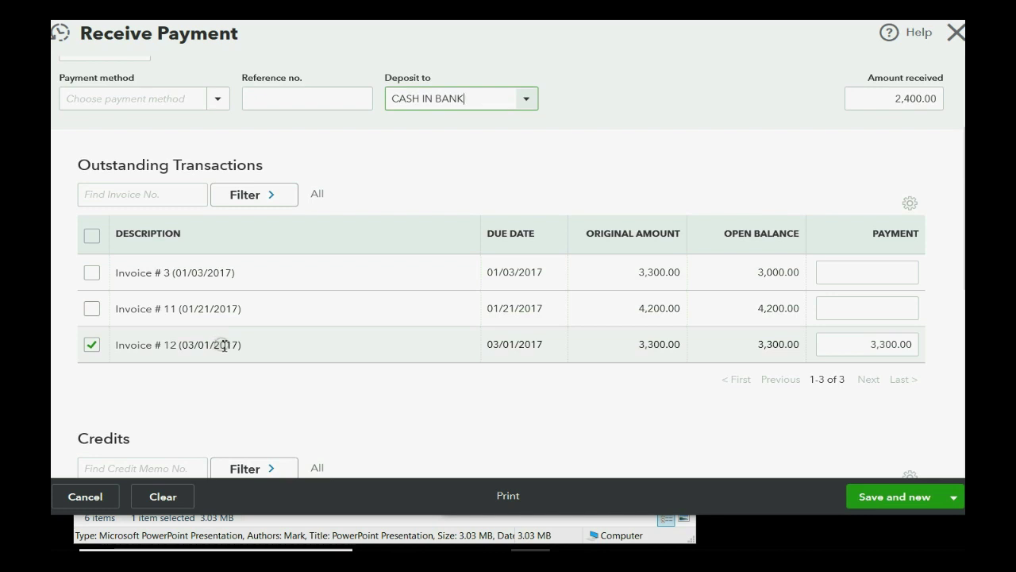
scroll(223, 344, "down", 4)
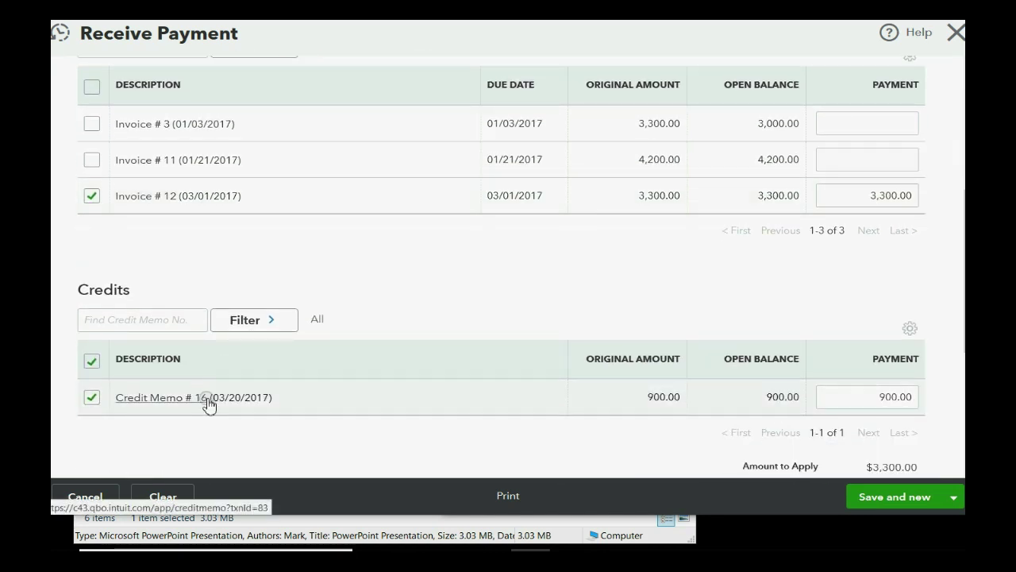
scroll(208, 405, "up", 4)
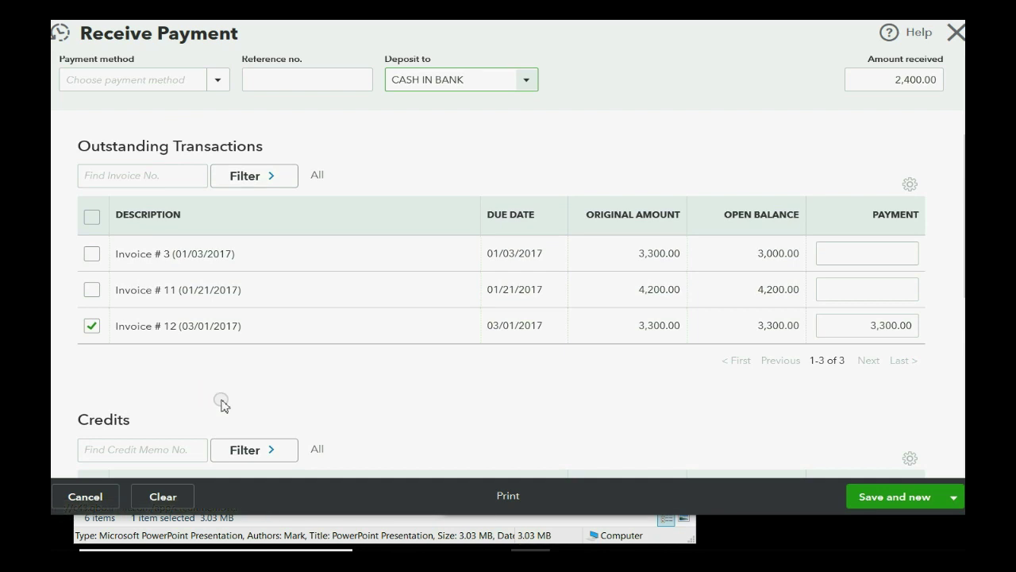
left_click(873, 500)
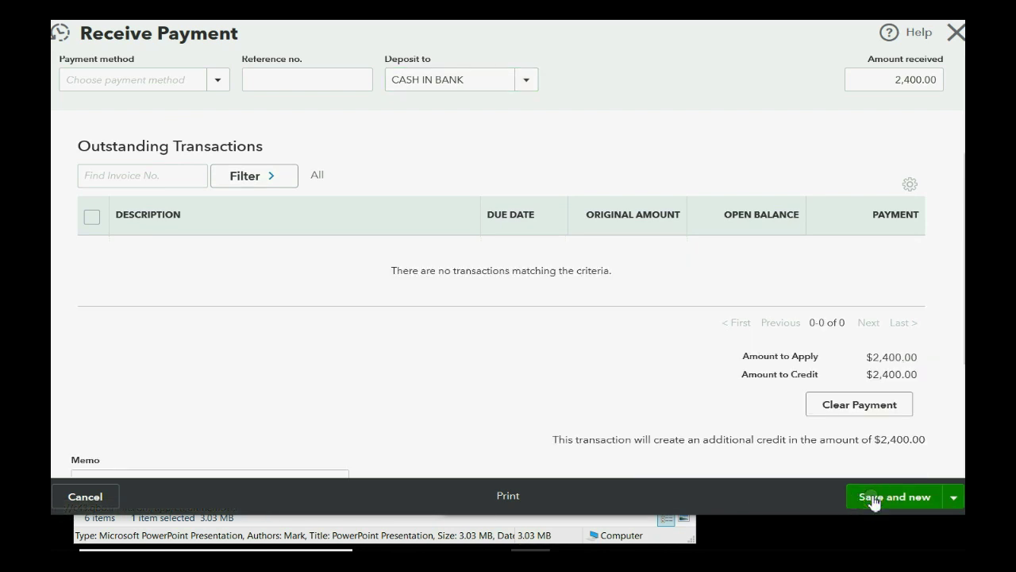
left_click(955, 32)
scroll(878, 295, "down", 3)
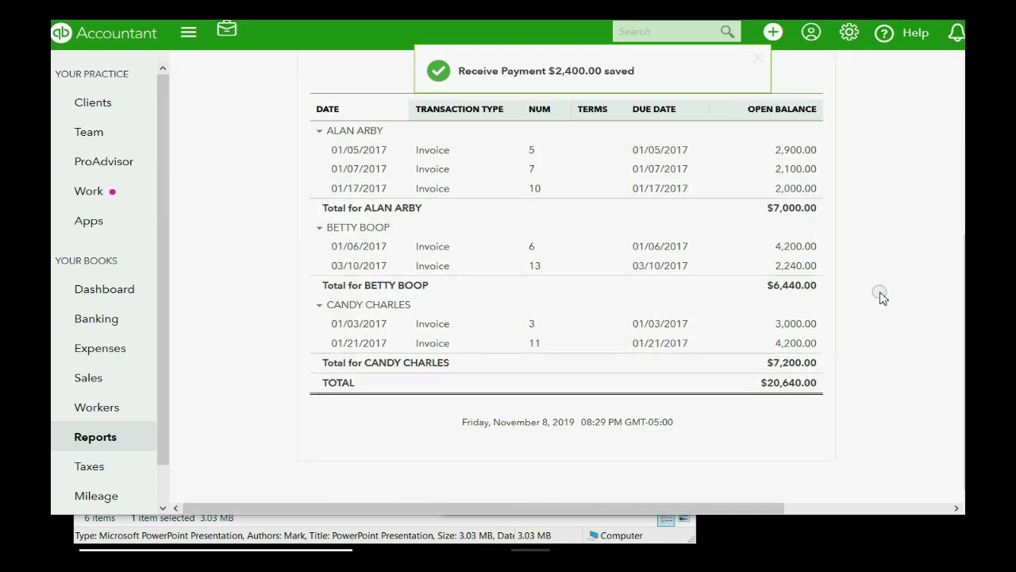
scroll(881, 296, "up", 1)
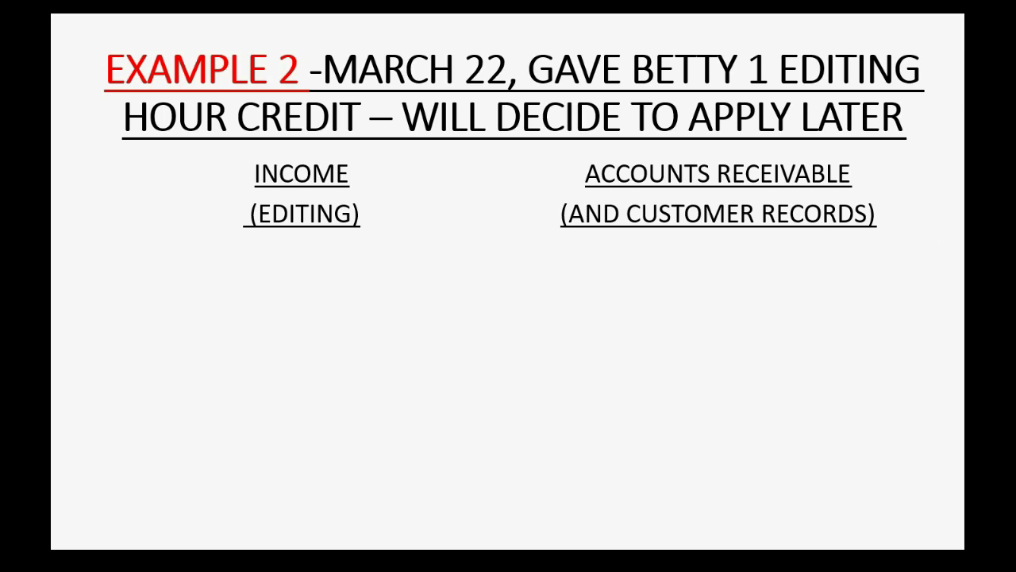
Step: Reveal down arrows under Income and Accounts Receivable on the Example 2 slide, then return to QuickBooks
key("Right")
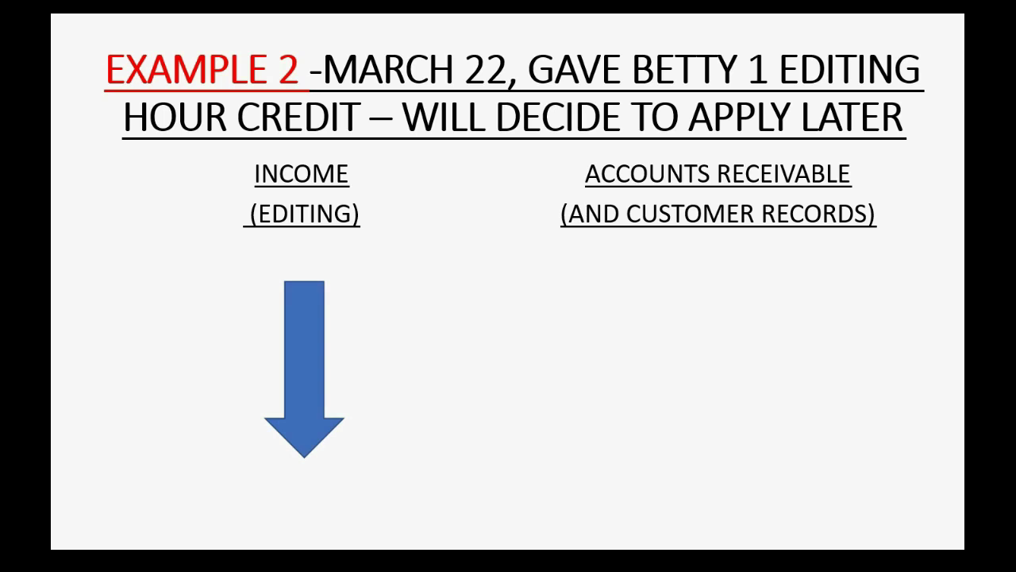
key("Right")
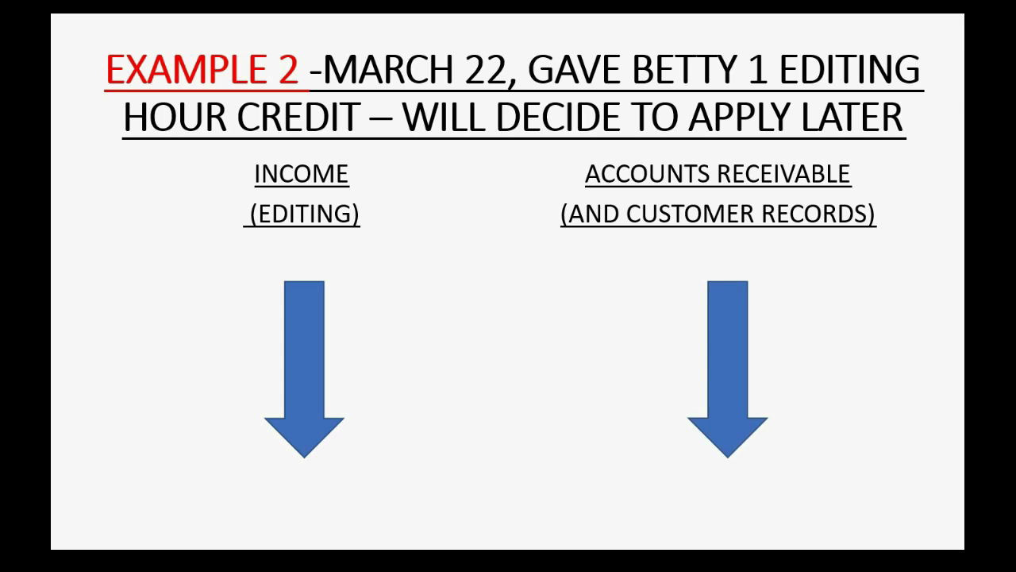
left_click(524, 540)
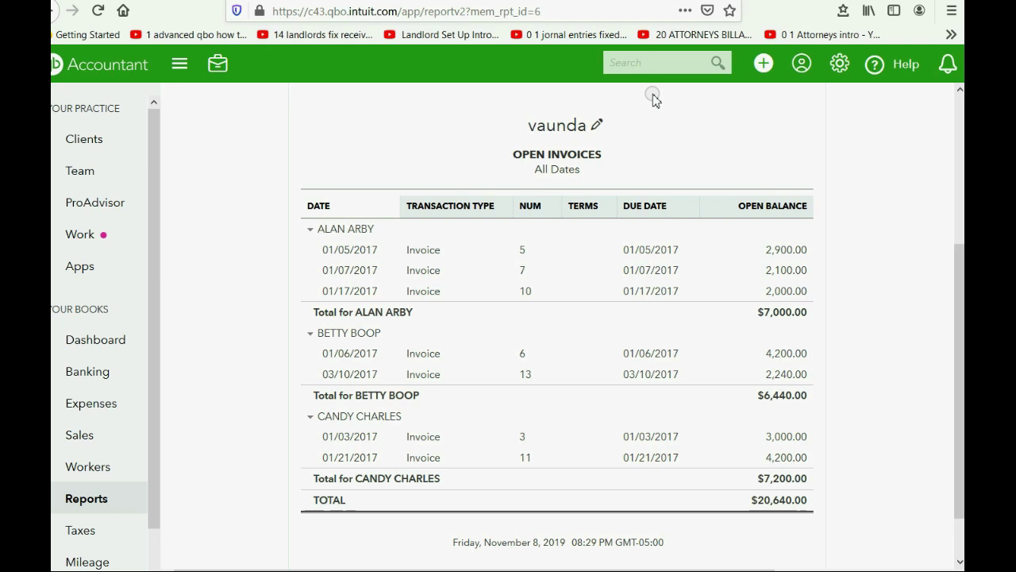
Step: Start credit memo #18 dated 03/22/2017 for the customer
left_click(763, 65)
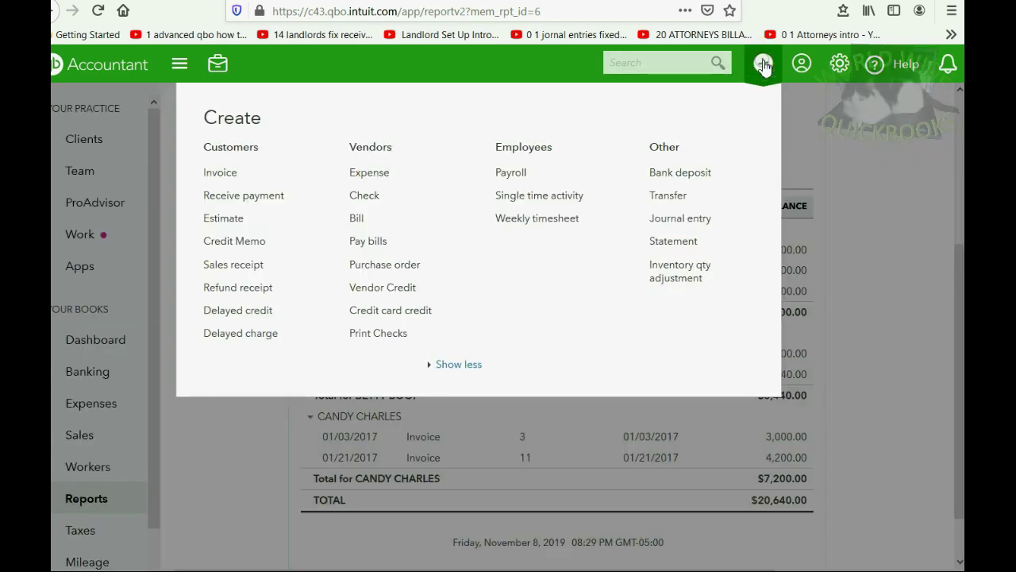
left_click(208, 219)
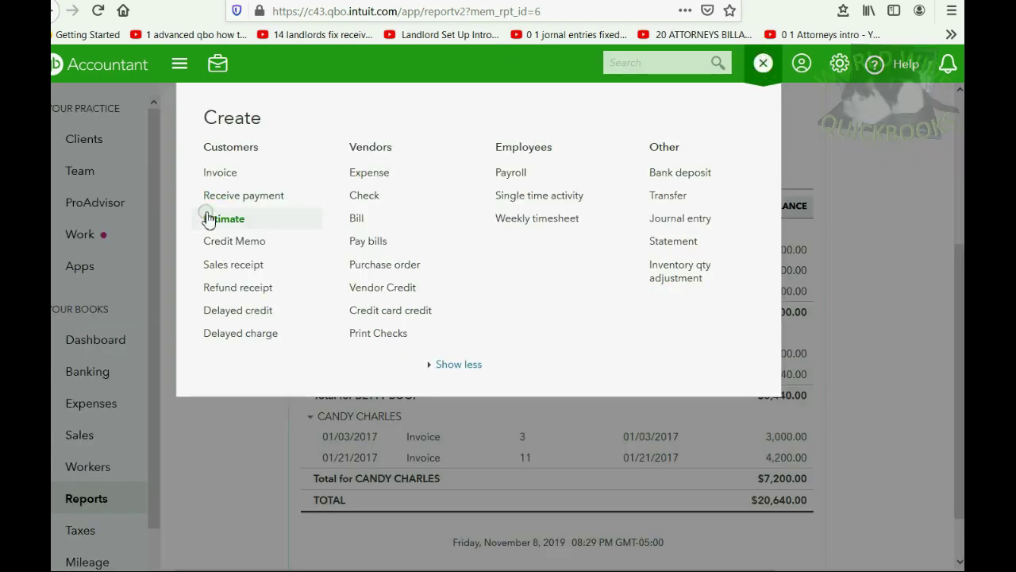
left_click(228, 241)
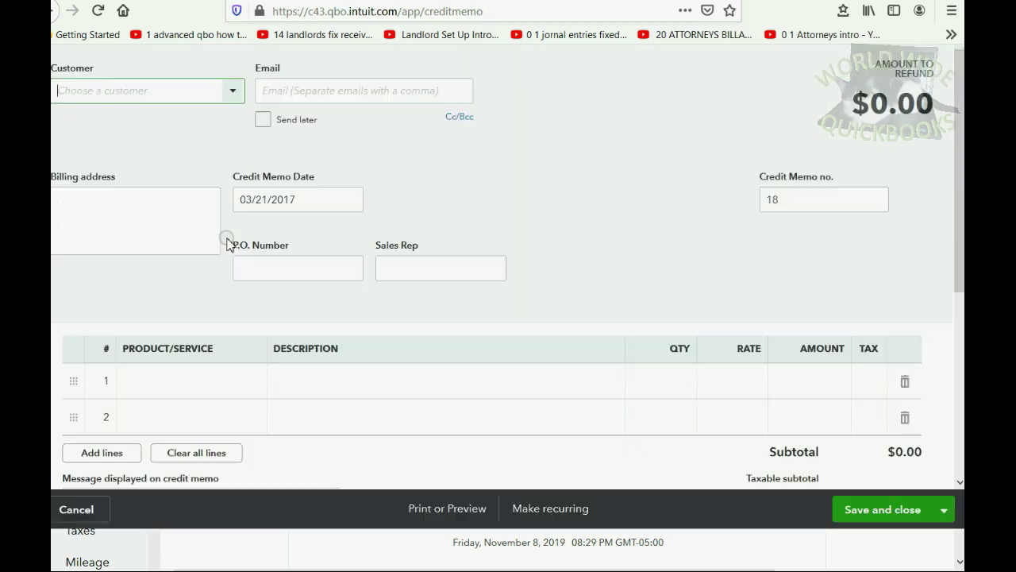
left_click(349, 254)
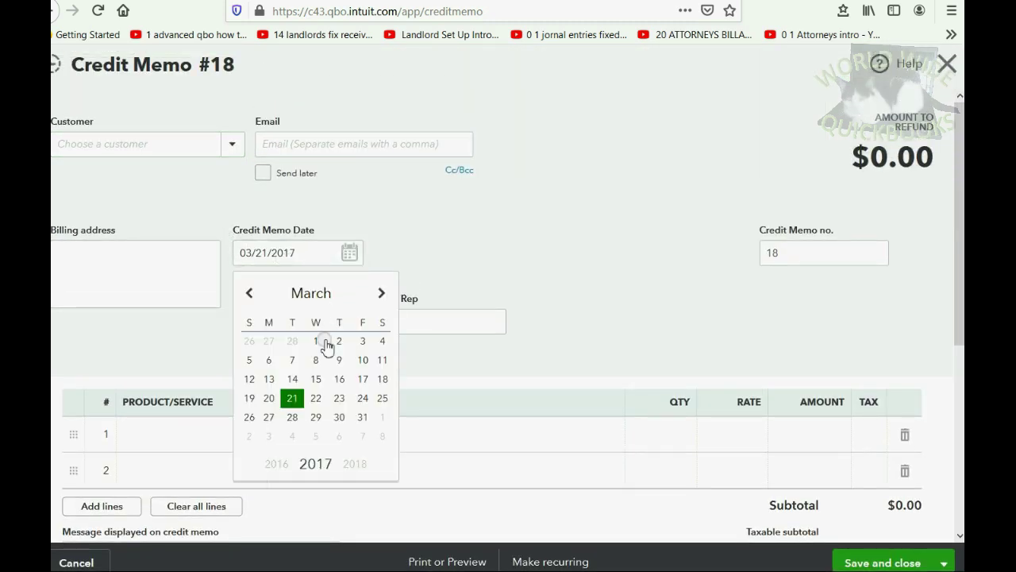
left_click(315, 398)
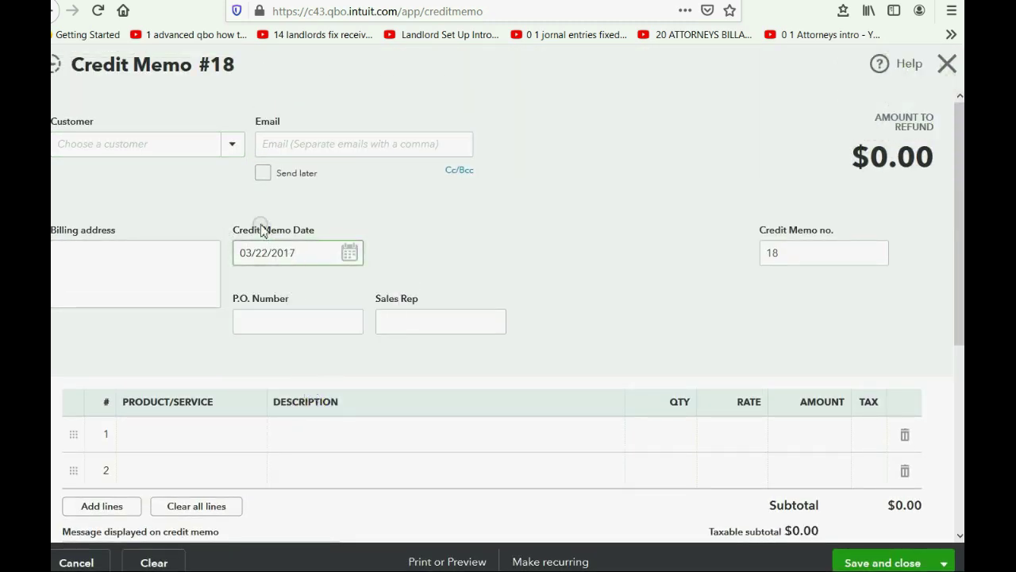
left_click(232, 144)
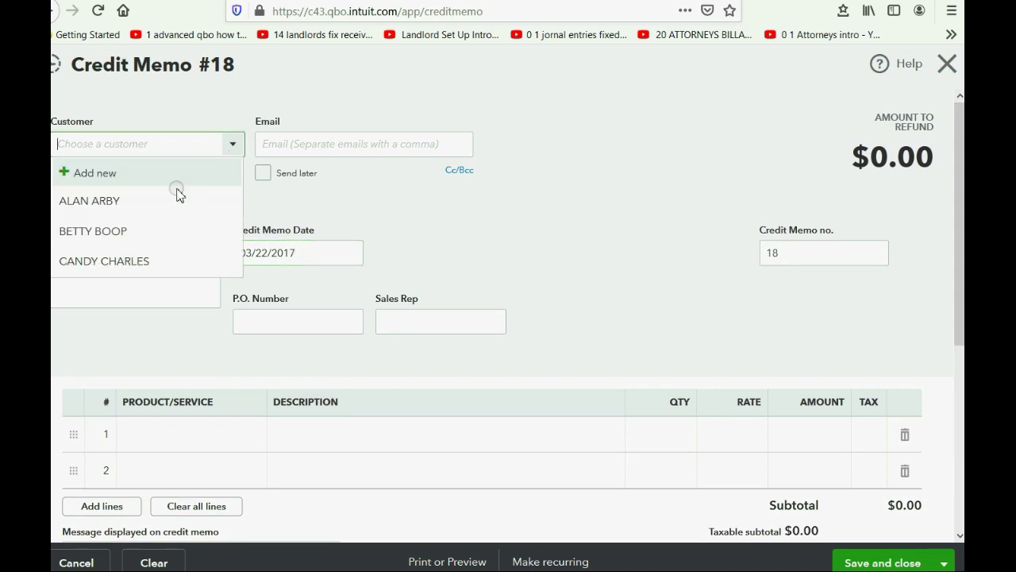
left_click(154, 231)
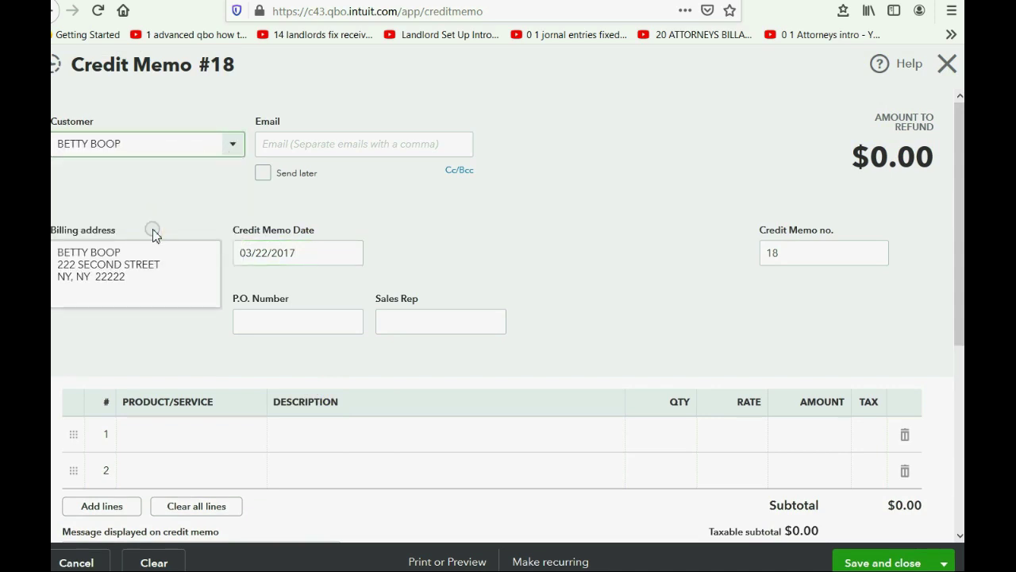
Step: Add a $140 EDITING INCOME line and save the credit memo
scroll(154, 235, "down", 5)
left_click(196, 248)
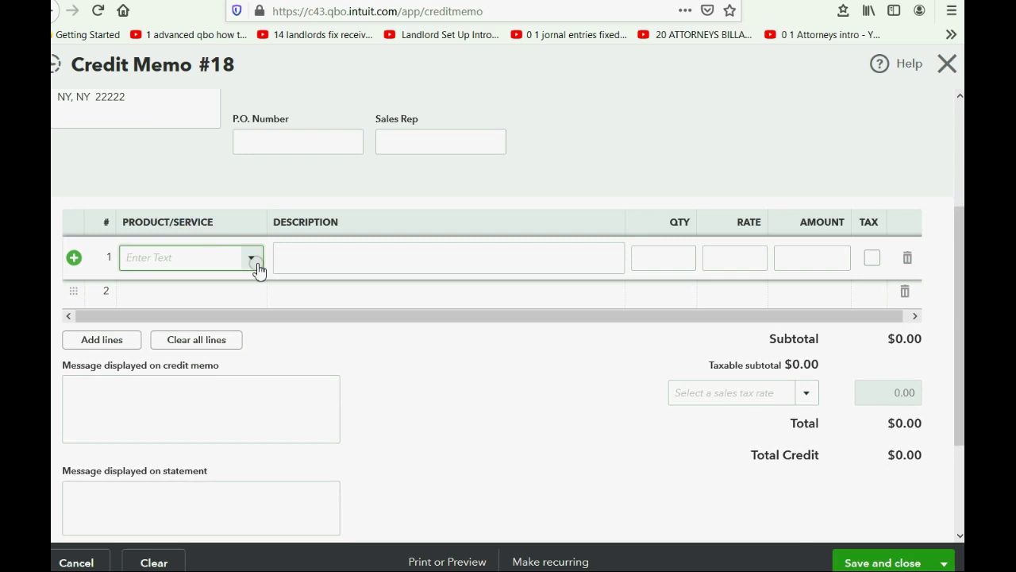
left_click(252, 259)
left_click(236, 320)
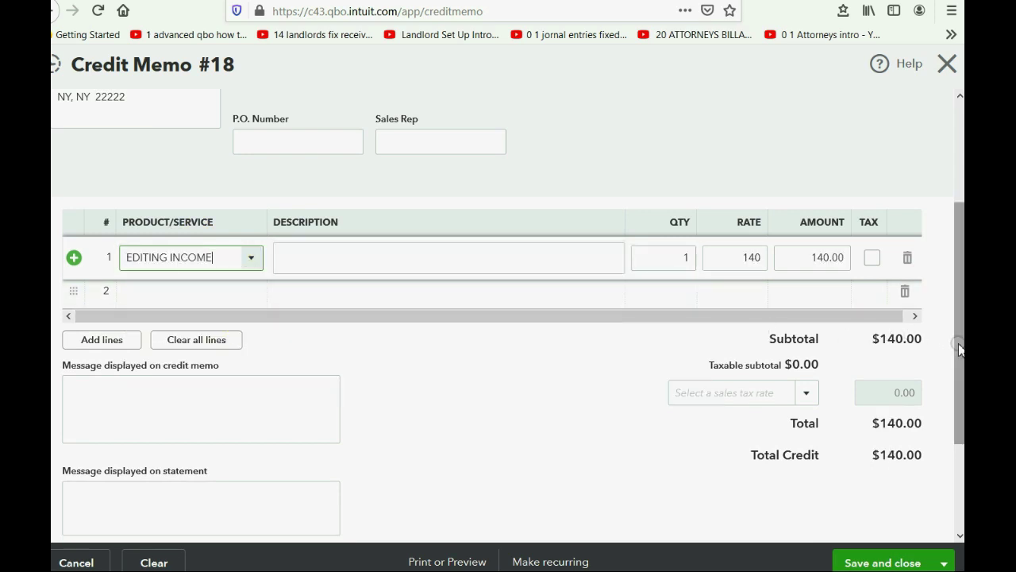
left_click_drag(958, 349, 963, 338)
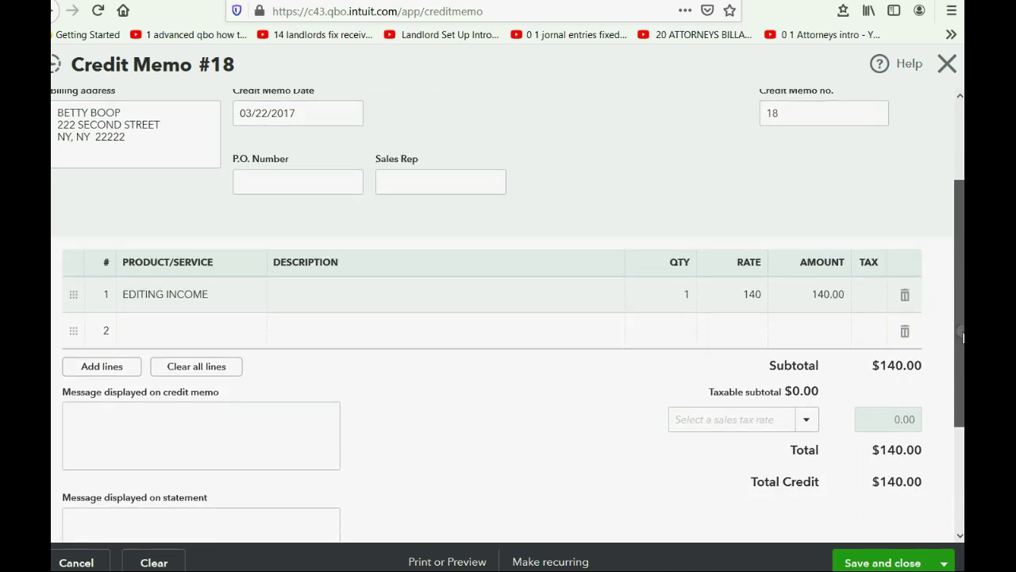
scroll(963, 337, "down", 1)
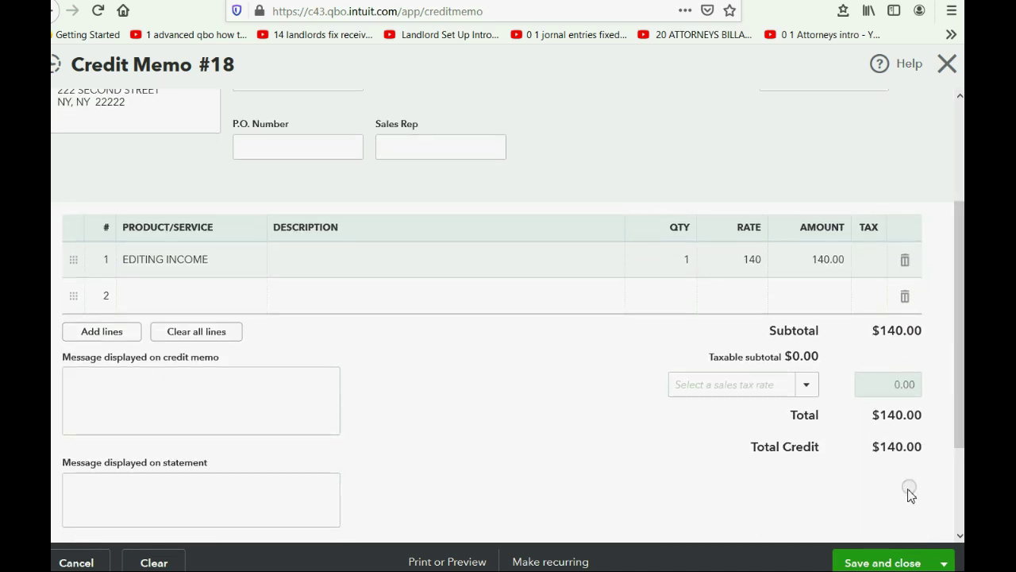
left_click(886, 561)
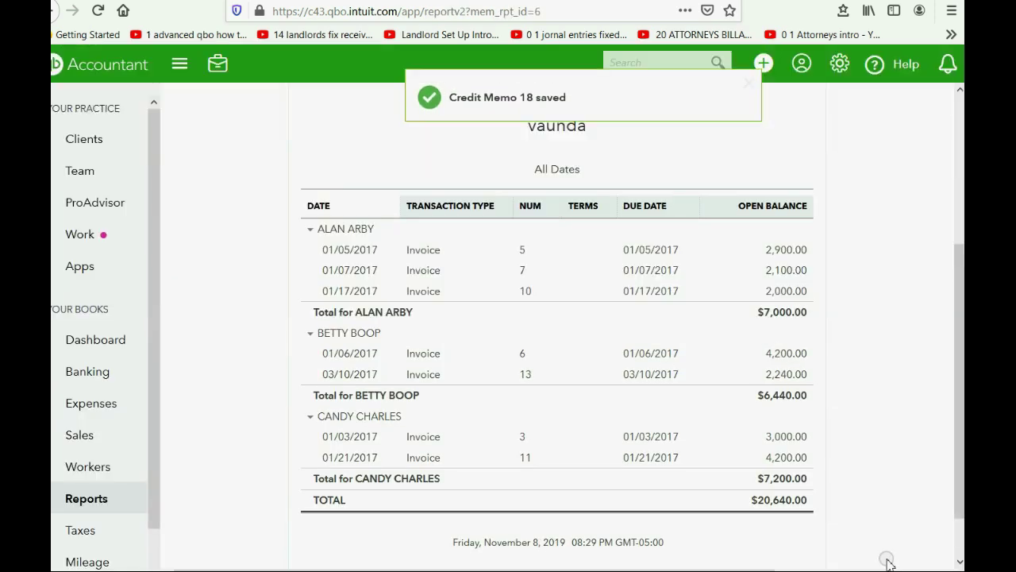
Step: Locate credit memo 18 at -140 in Open Invoices, confirming the customer's $6,300 total
left_click_drag(955, 364, 959, 506)
left_click(563, 357)
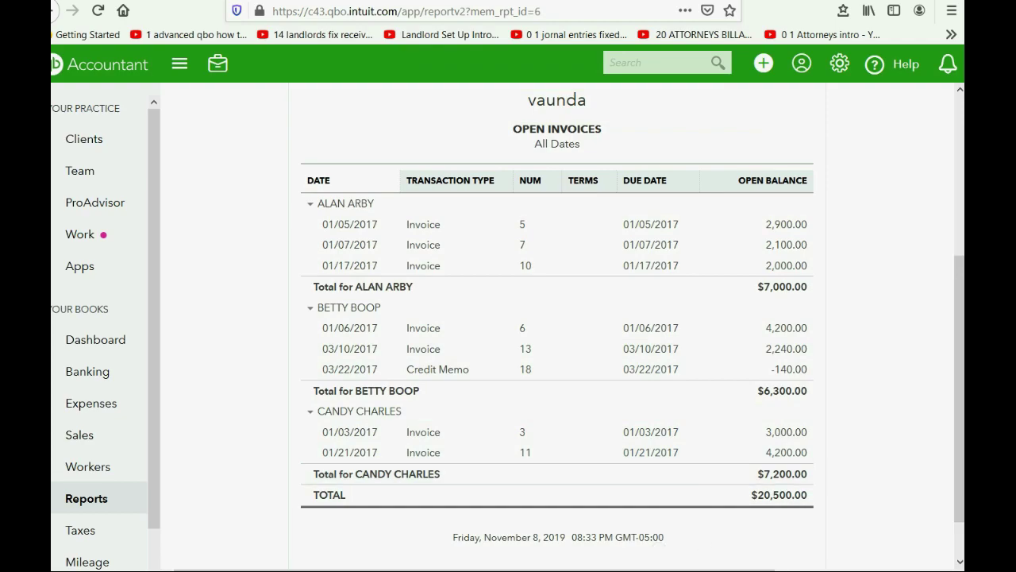
left_click(787, 542)
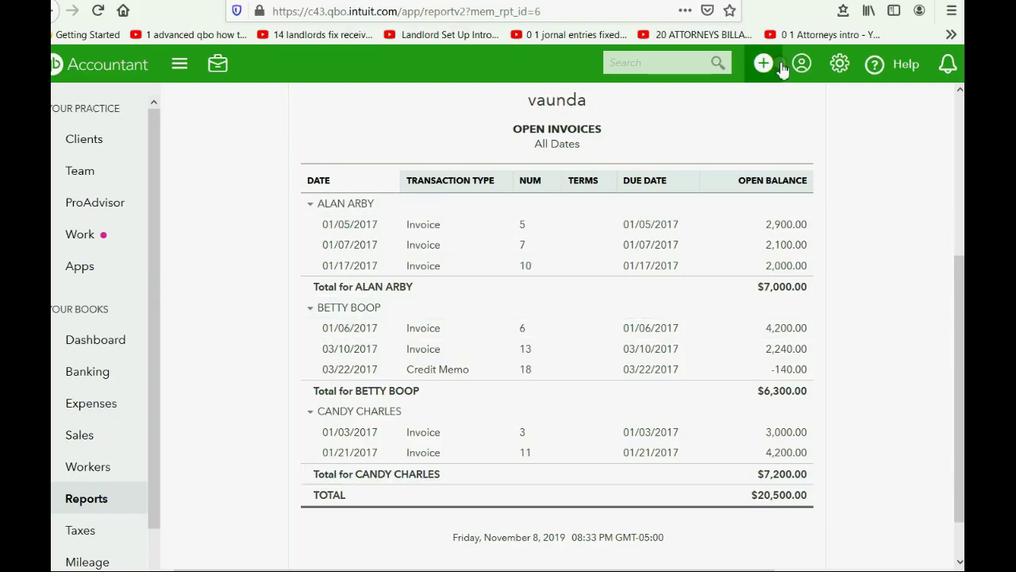
Step: Start a new customer payment for the customer, dated 03/23/2017
left_click(764, 64)
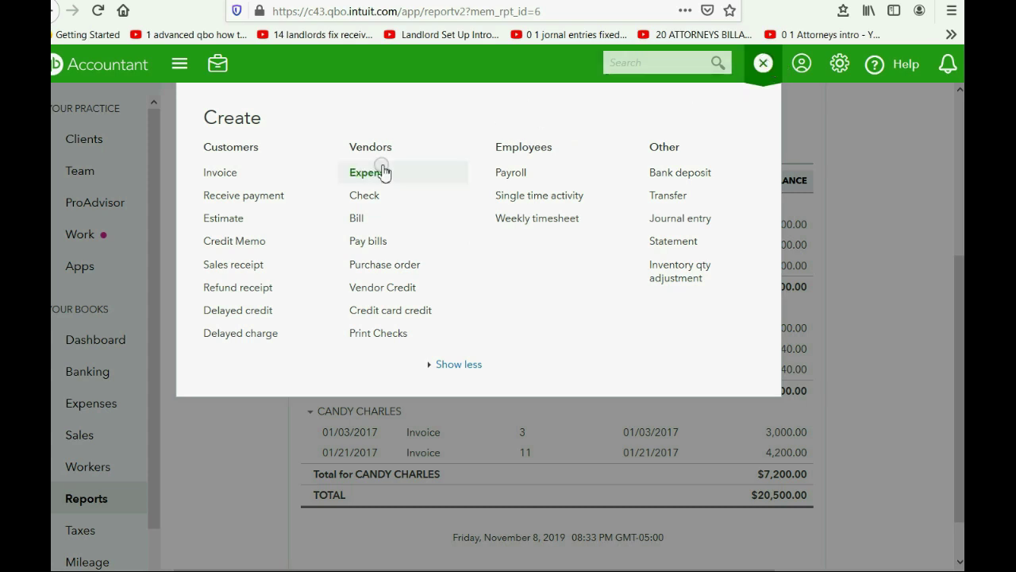
left_click(262, 195)
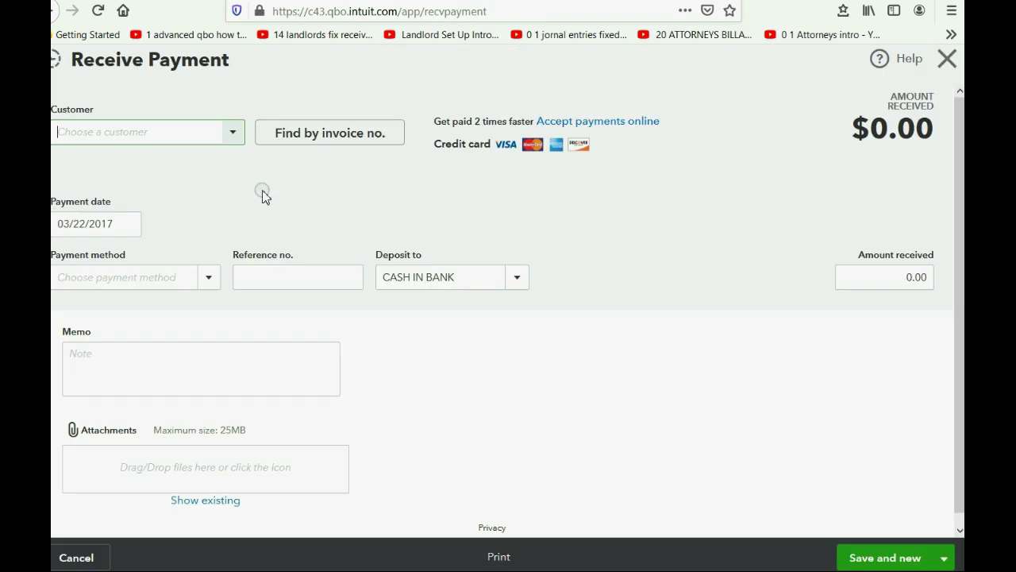
left_click(224, 139)
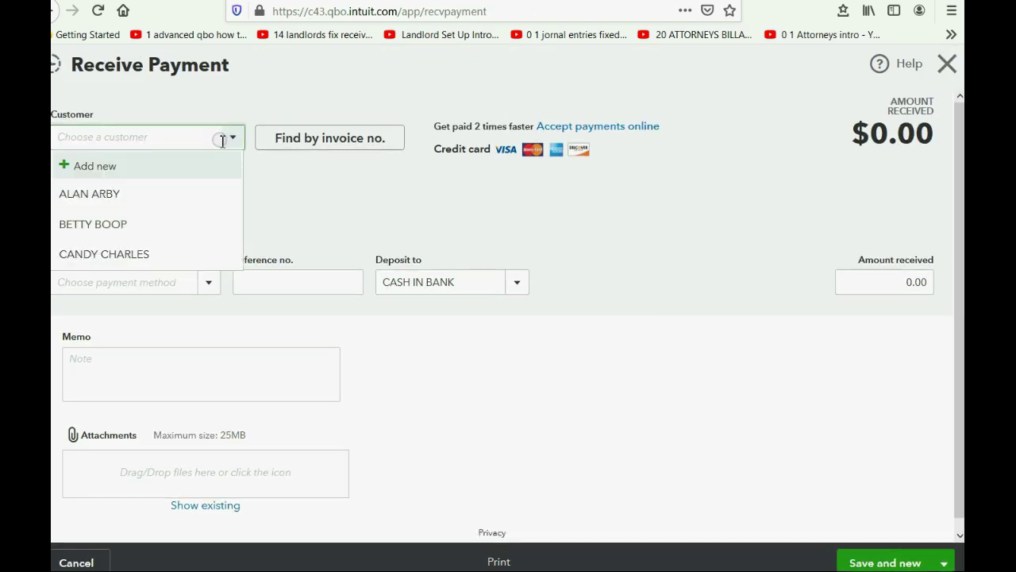
left_click(134, 224)
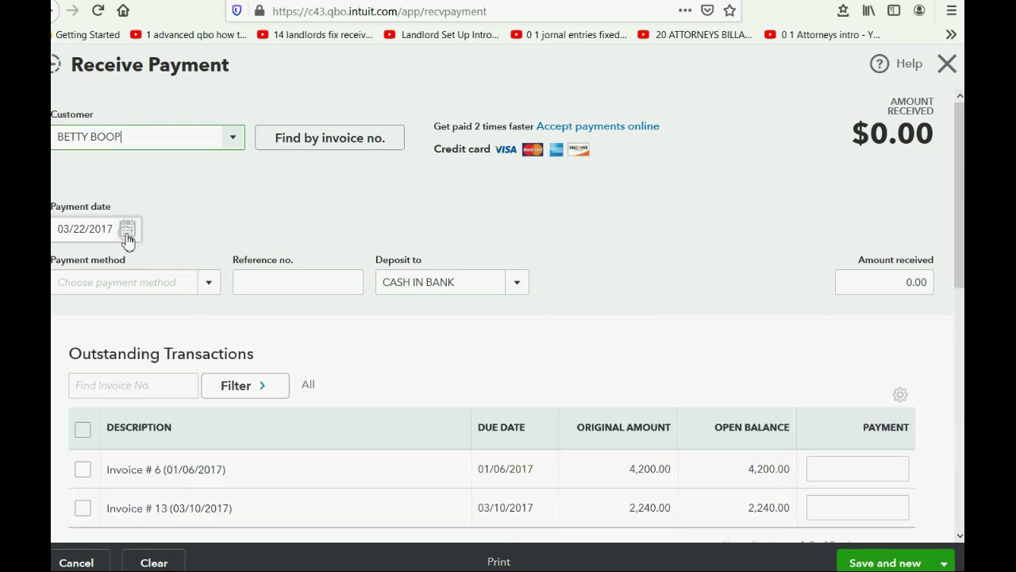
left_click(127, 234)
left_click(156, 375)
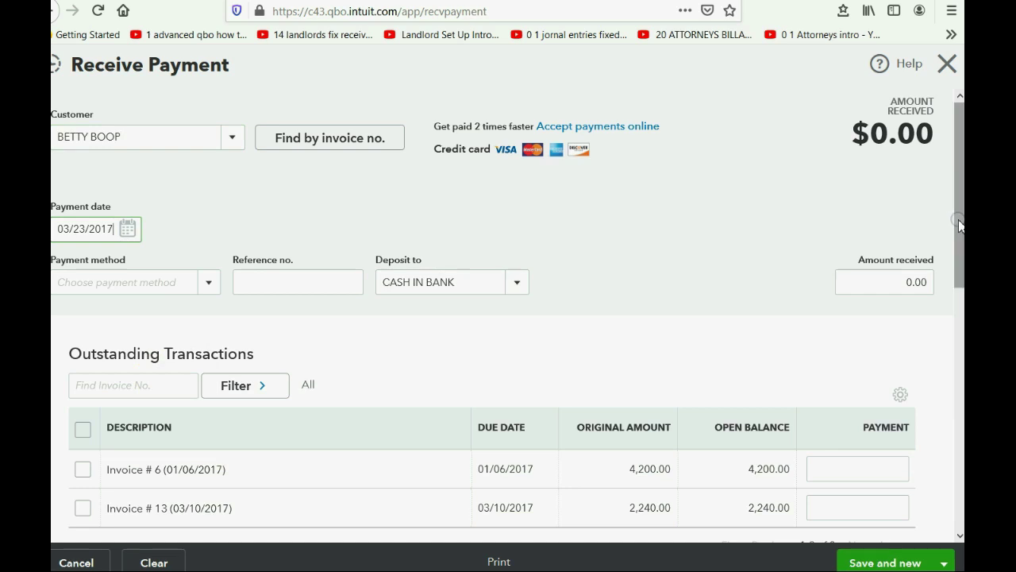
left_click_drag(958, 221, 959, 350)
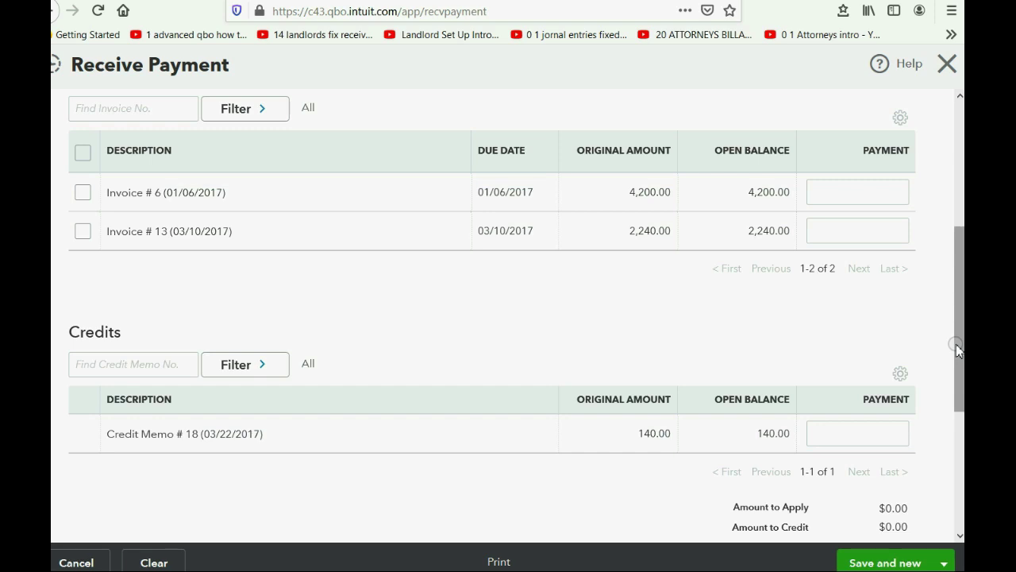
Step: Apply 140.00 to invoice #13 and offset it with Credit Memo 18
left_click(84, 231)
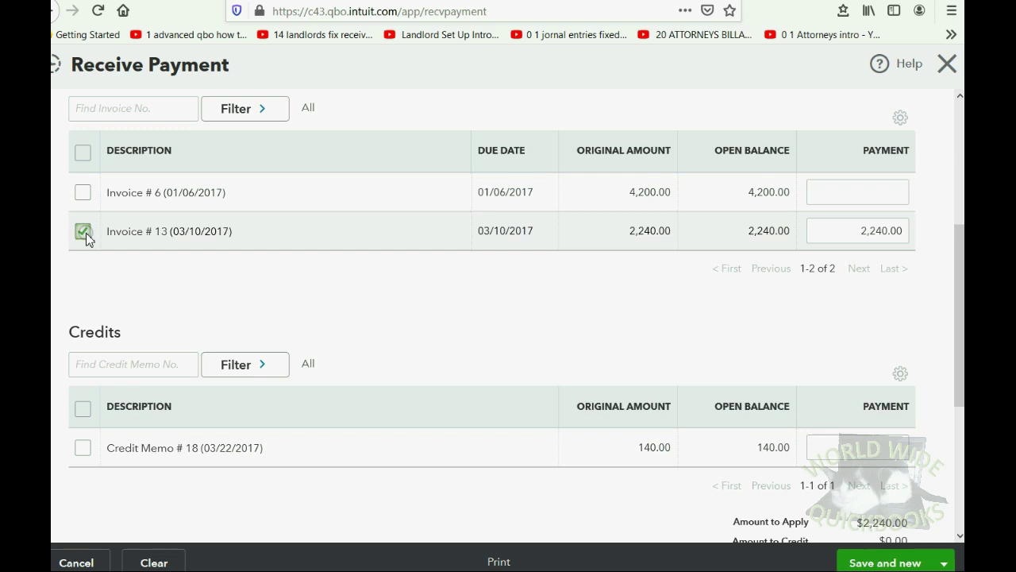
left_click(831, 235)
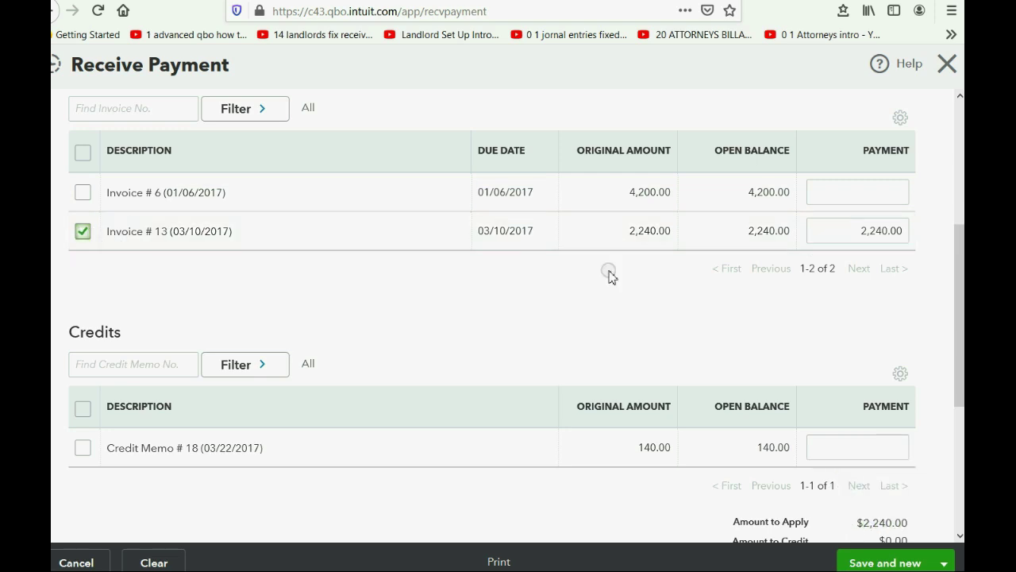
left_click(847, 231)
left_click_drag(849, 232, 928, 225)
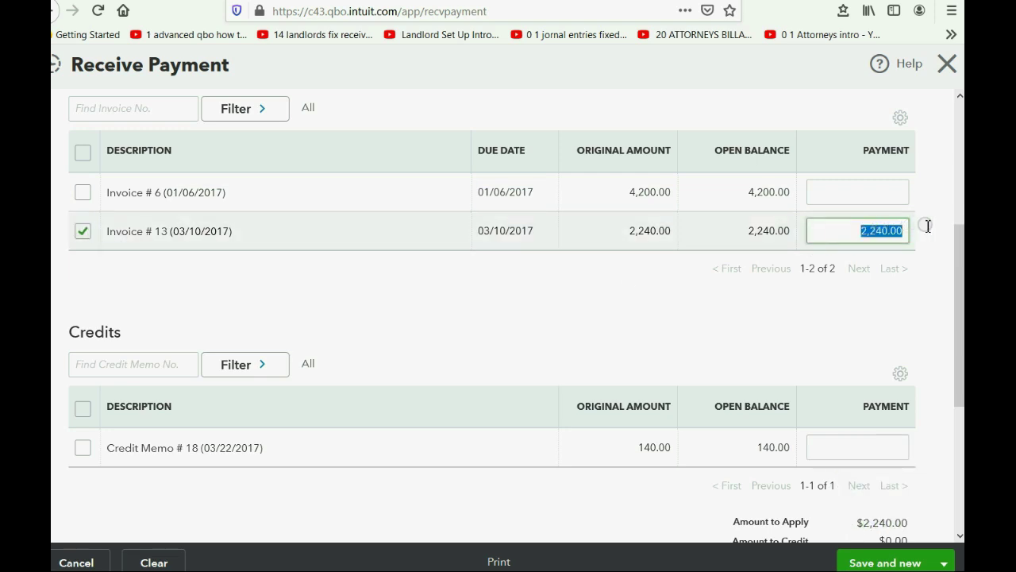
type("1")
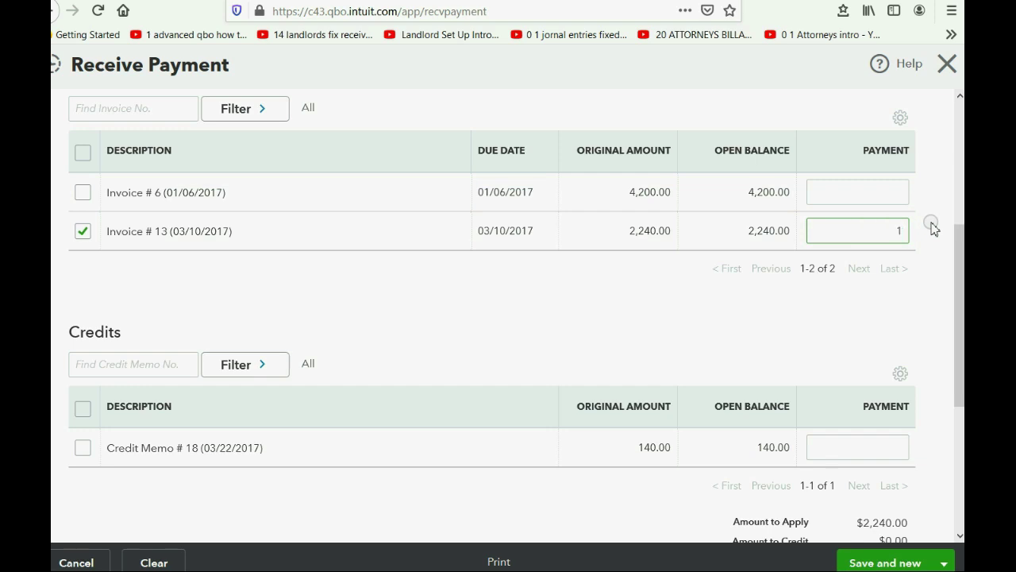
type("40")
key("Tab")
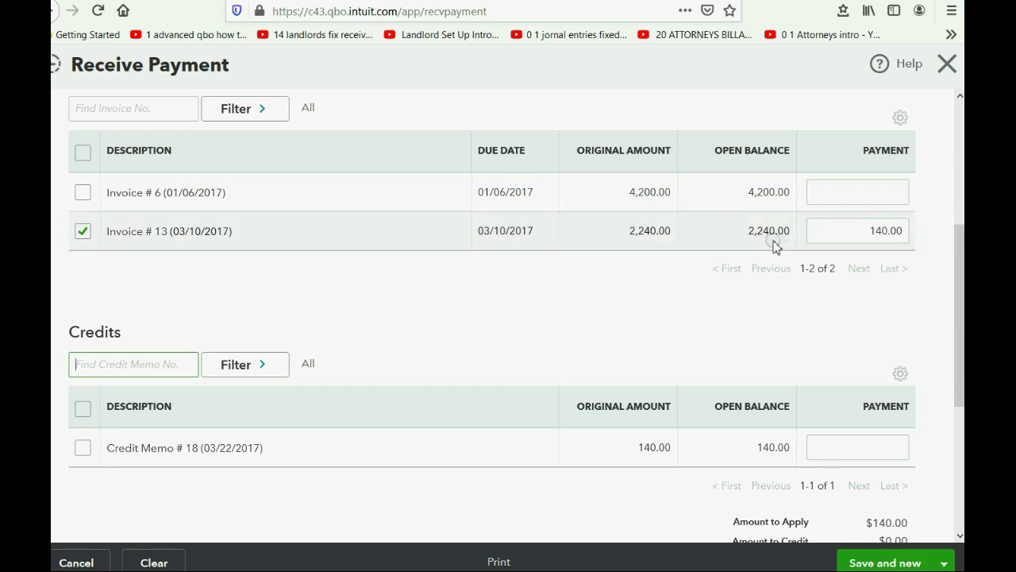
left_click(84, 449)
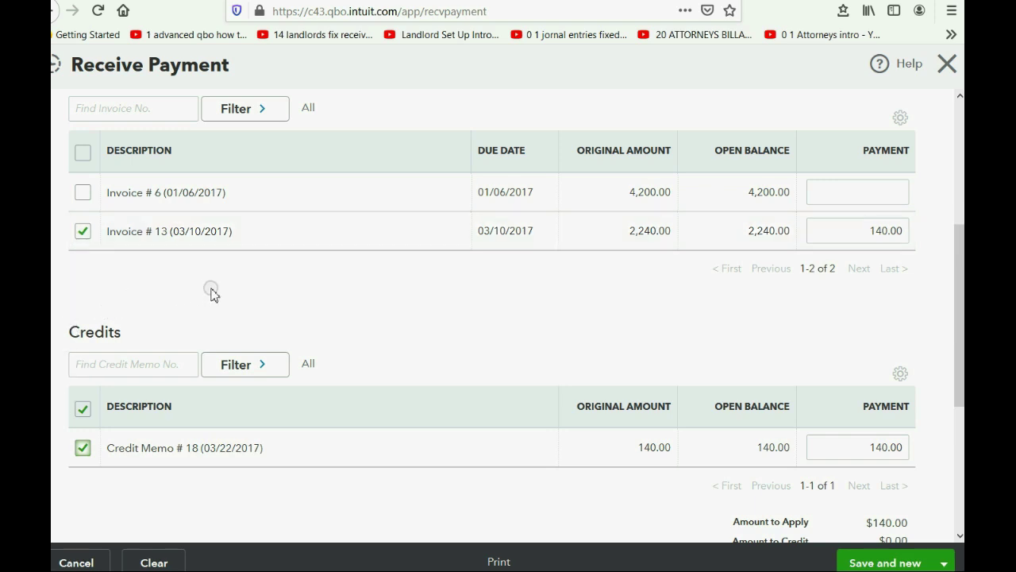
scroll(239, 297, "up", 3)
scroll(240, 297, "up", 2)
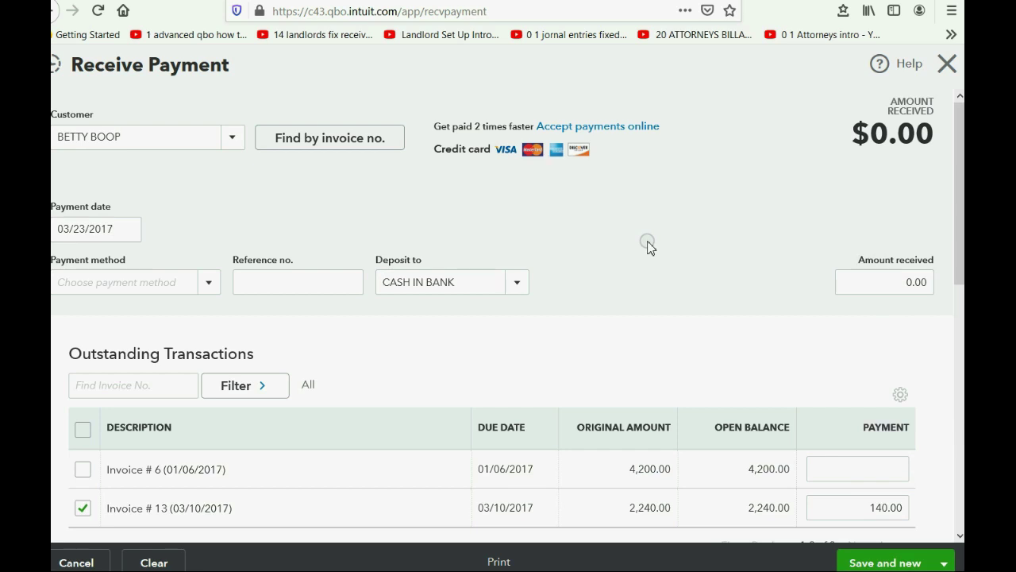
Step: Save the $0 payment and confirm invoice 13 shows 2,100.00 on Open Invoices
left_click(877, 564)
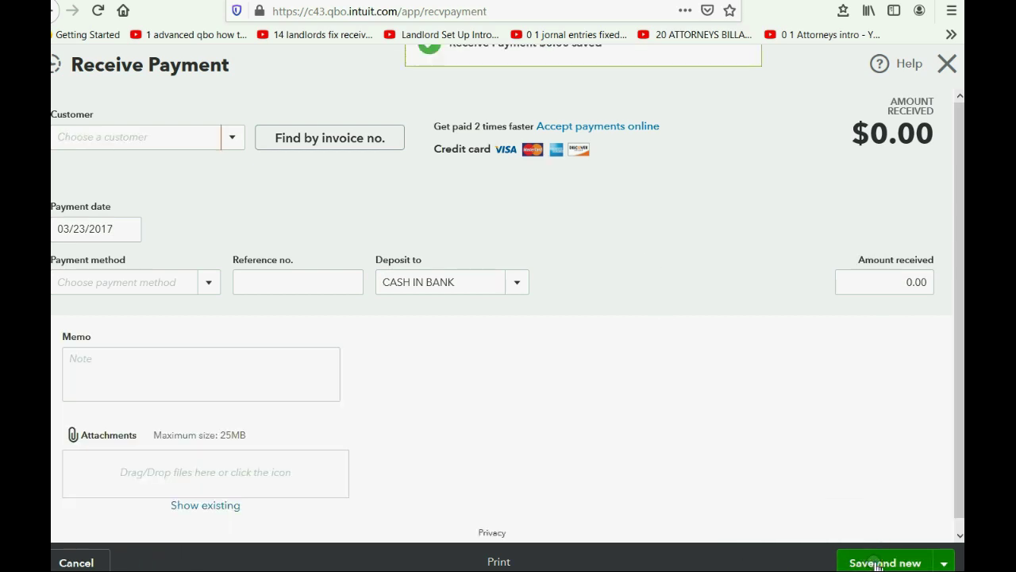
left_click(948, 64)
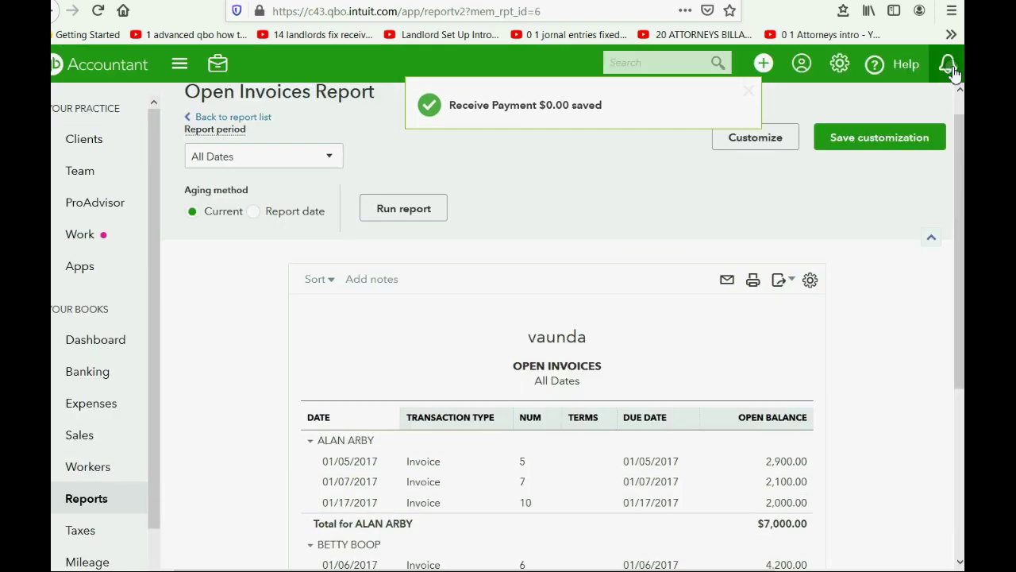
scroll(821, 341, "down", 3)
scroll(821, 342, "down", 1)
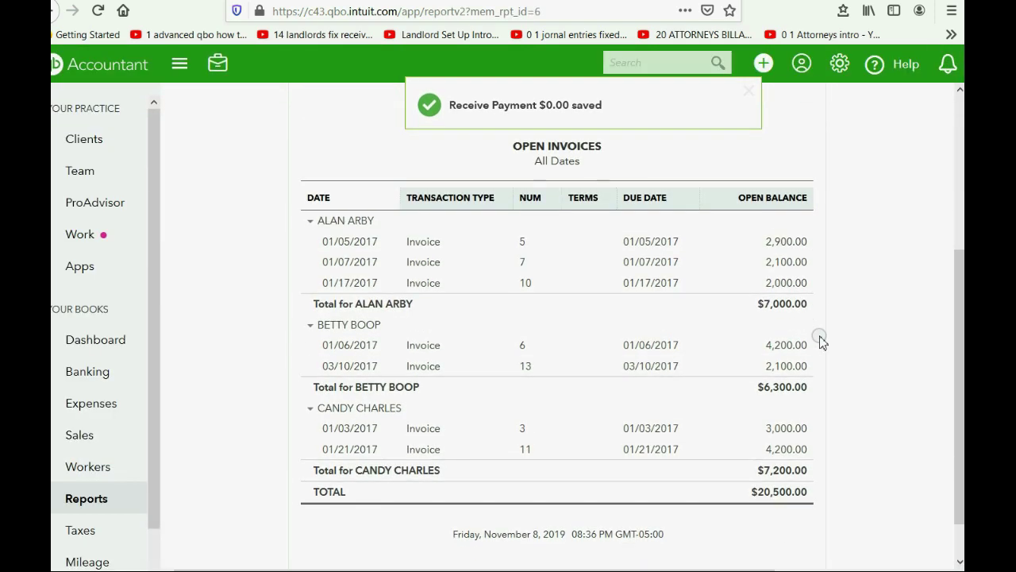
scroll(821, 353, "down", 1)
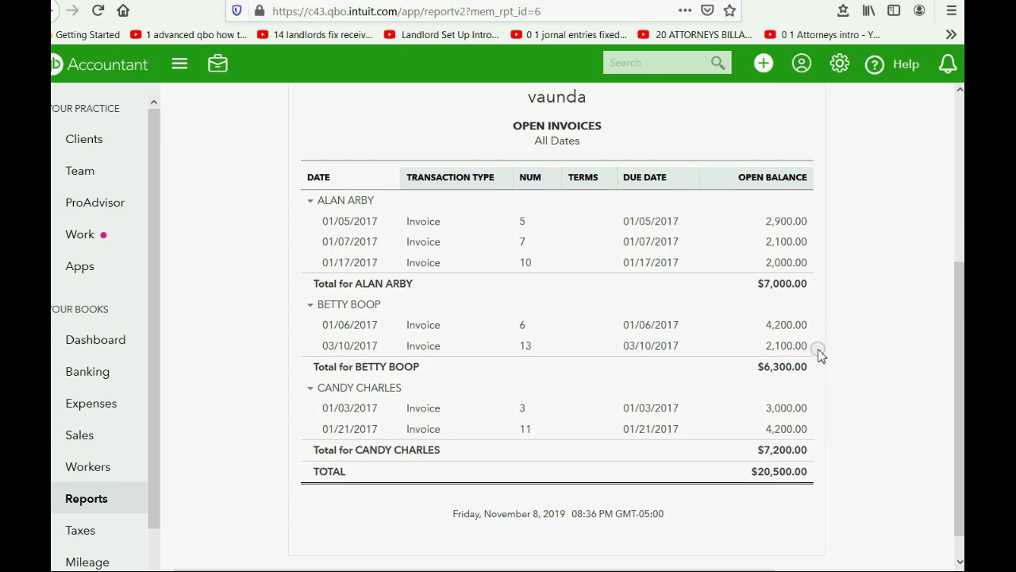